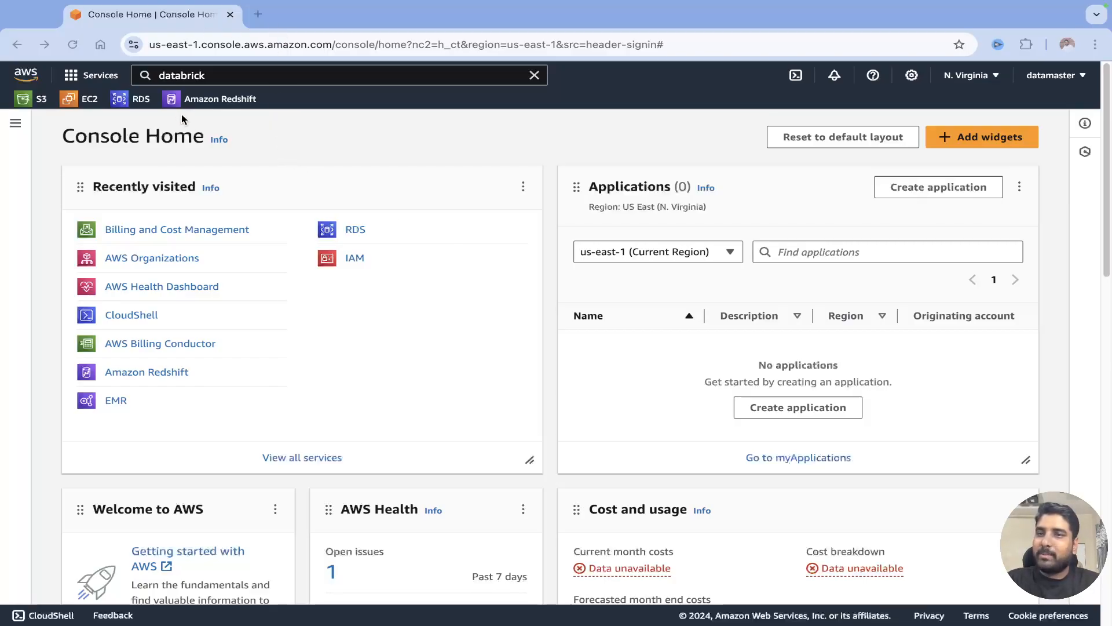
Search the console for 'databrick' and open the Databricks Data Intelligence Platform Marketplace listing in a new tab.
left_click(235, 74)
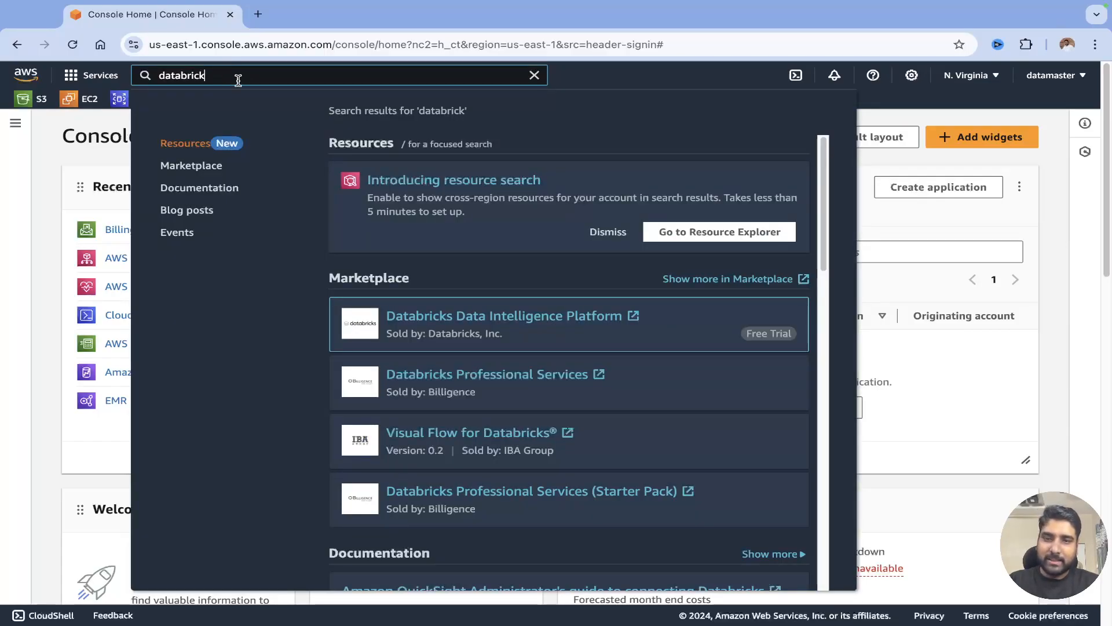
key("Return")
left_click(161, 27)
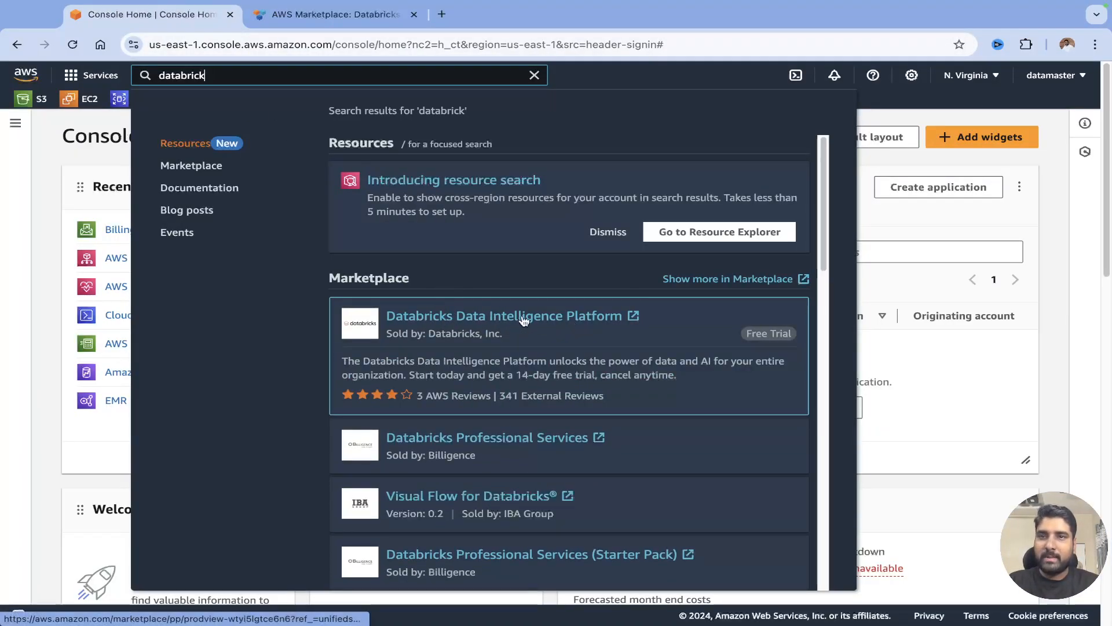
Review the overview section of the Databricks Data Intelligence Platform Marketplace page.
left_click(332, 20)
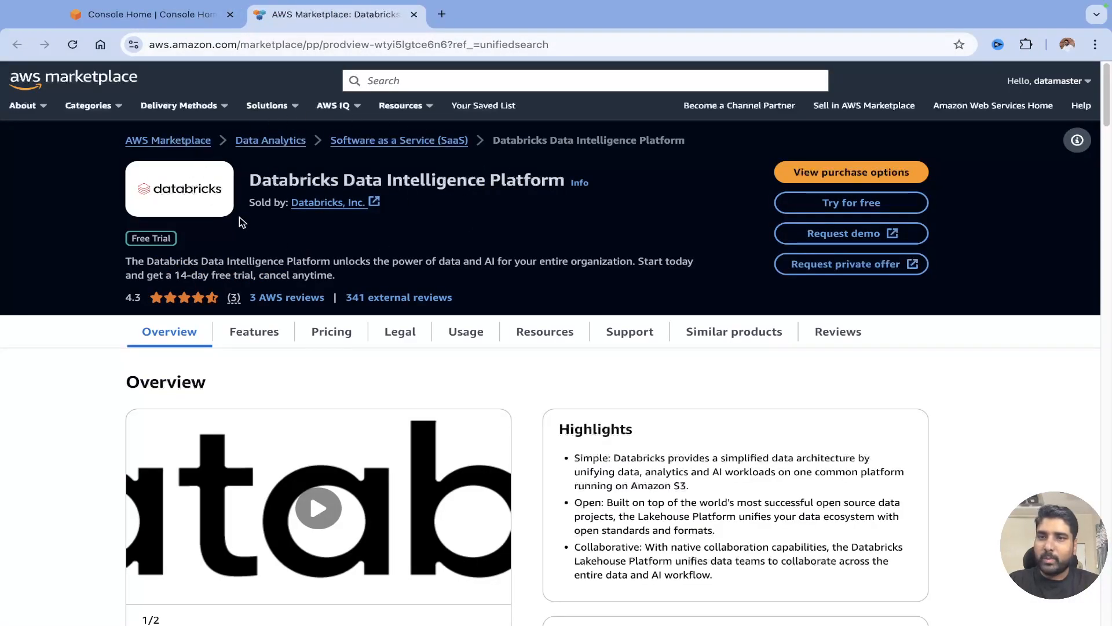
left_click_drag(250, 181, 500, 182)
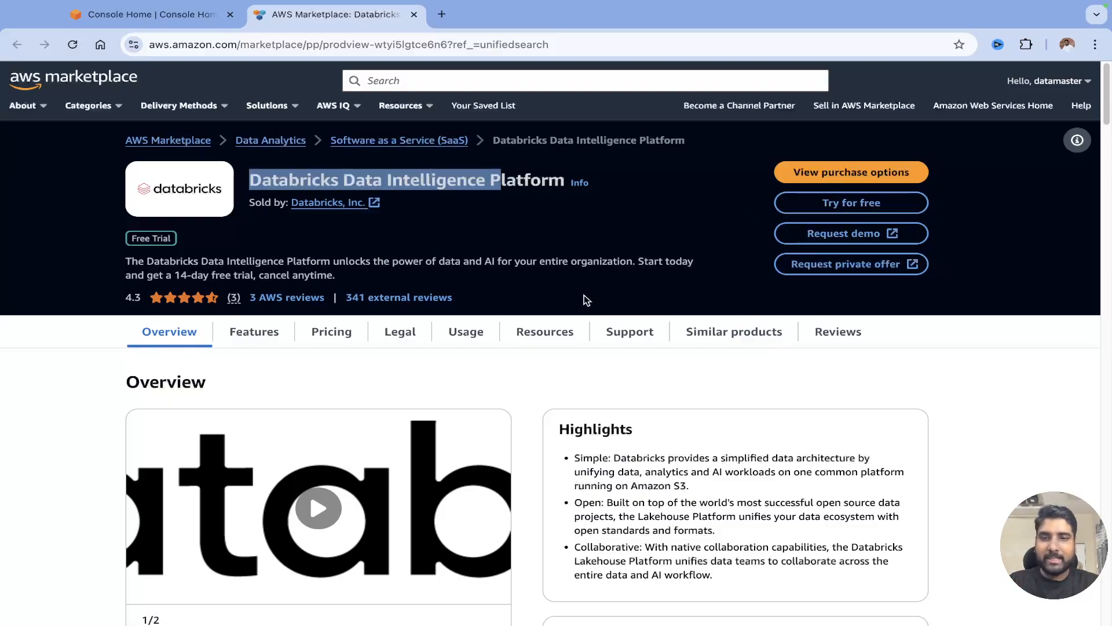
scroll(347, 328, "down", 1)
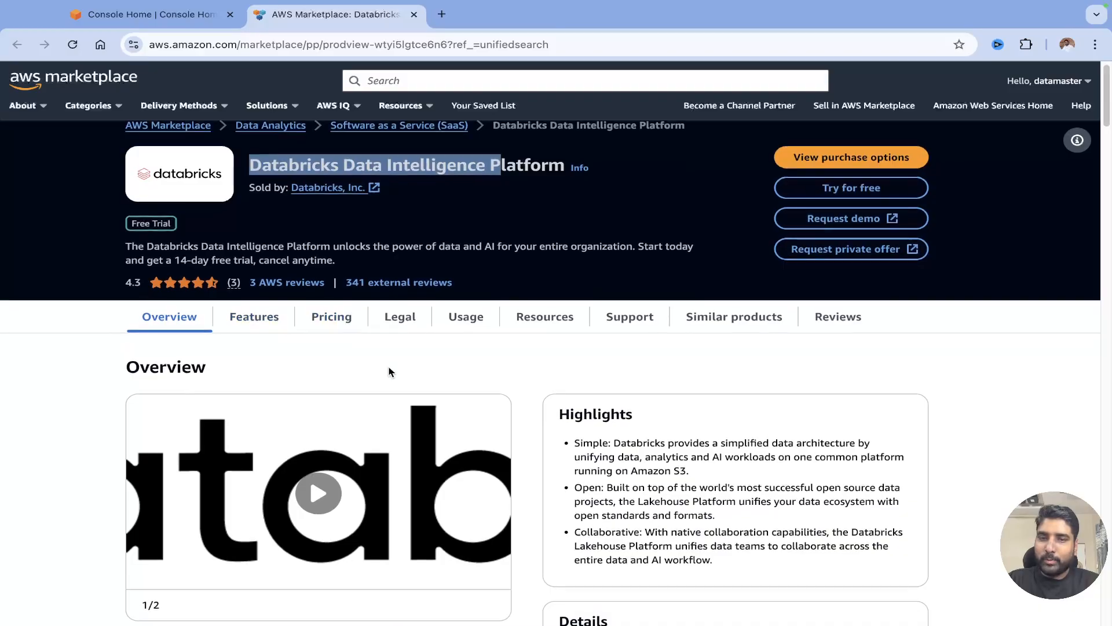
scroll(387, 370, "down", 5)
scroll(351, 362, "up", 5)
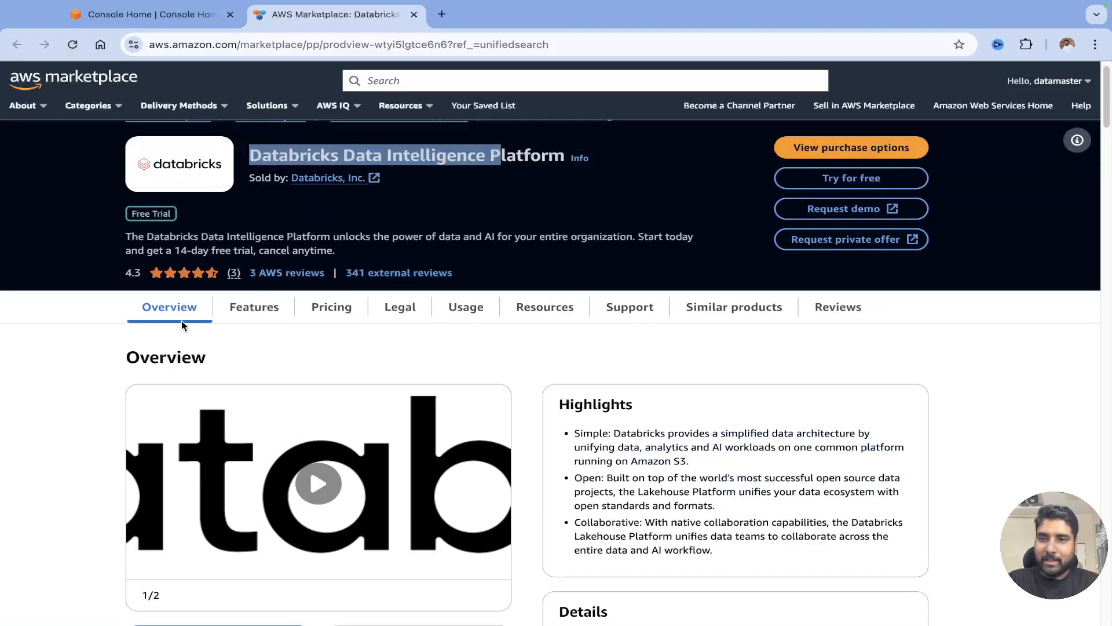
Check the features and pricing, noting the free trial and $1.00 cost per unit.
left_click(257, 316)
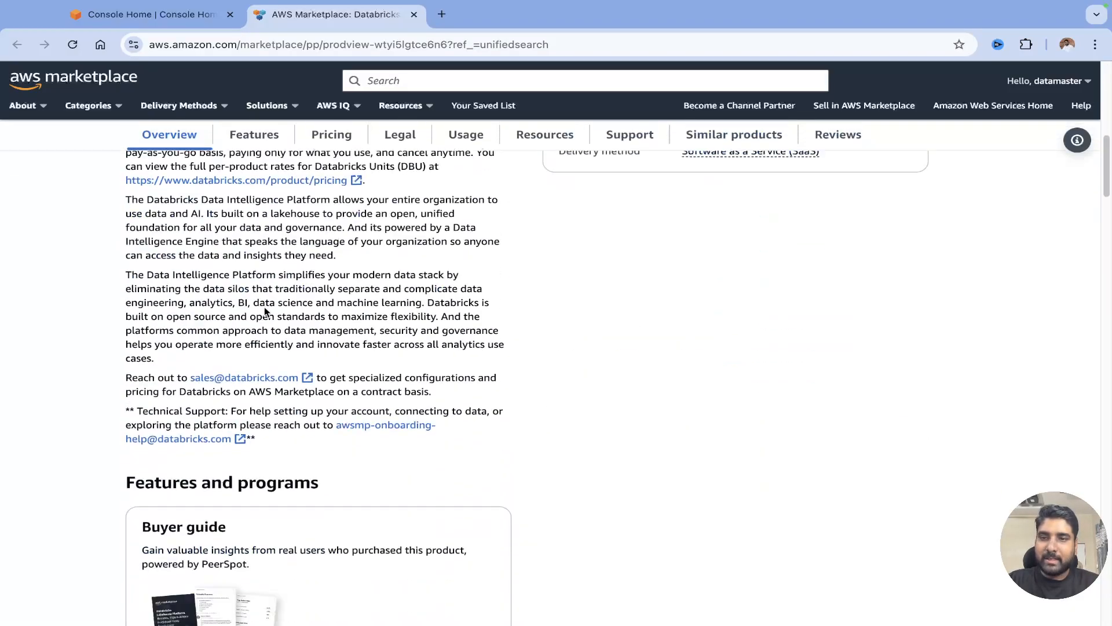
scroll(493, 393, "down", 2)
scroll(512, 394, "down", 2)
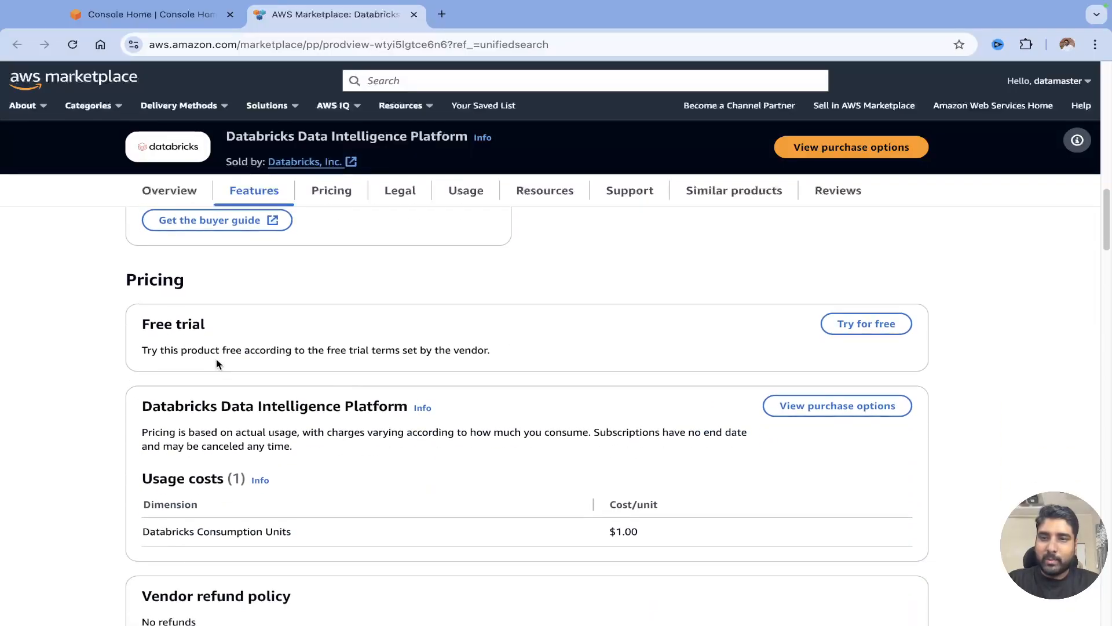
left_click_drag(131, 324, 224, 336)
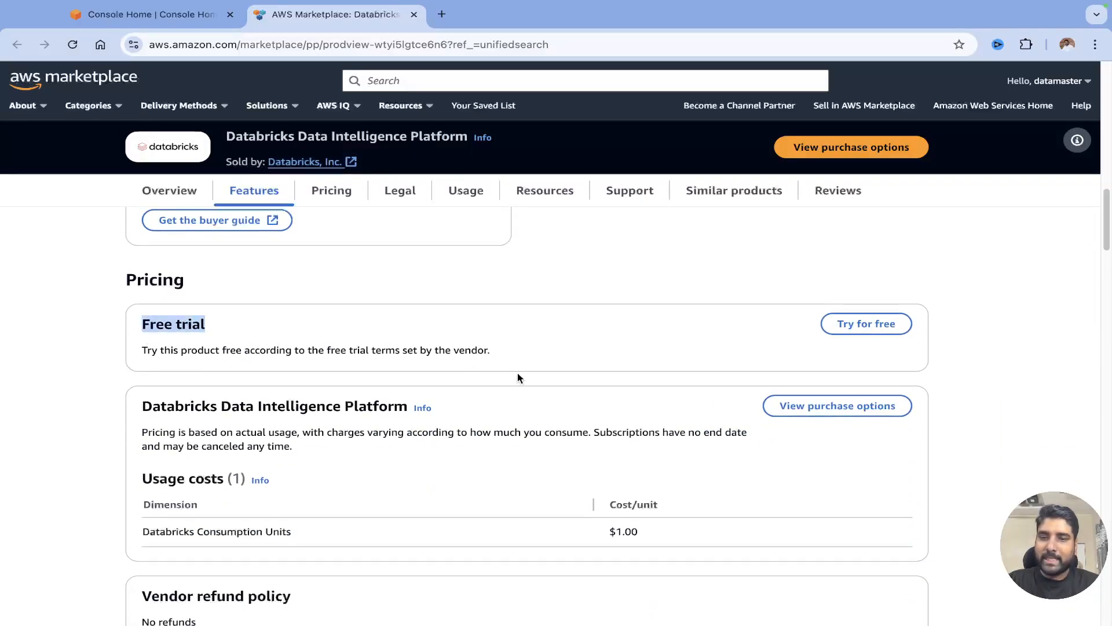
scroll(517, 378, "down", 2)
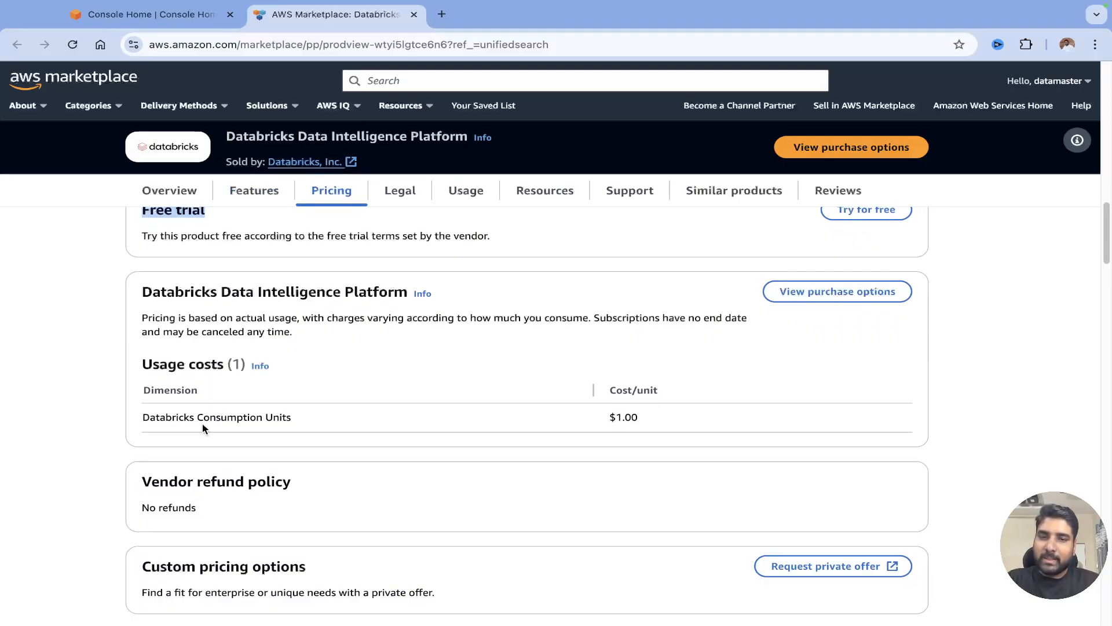
left_click_drag(601, 418, 648, 421)
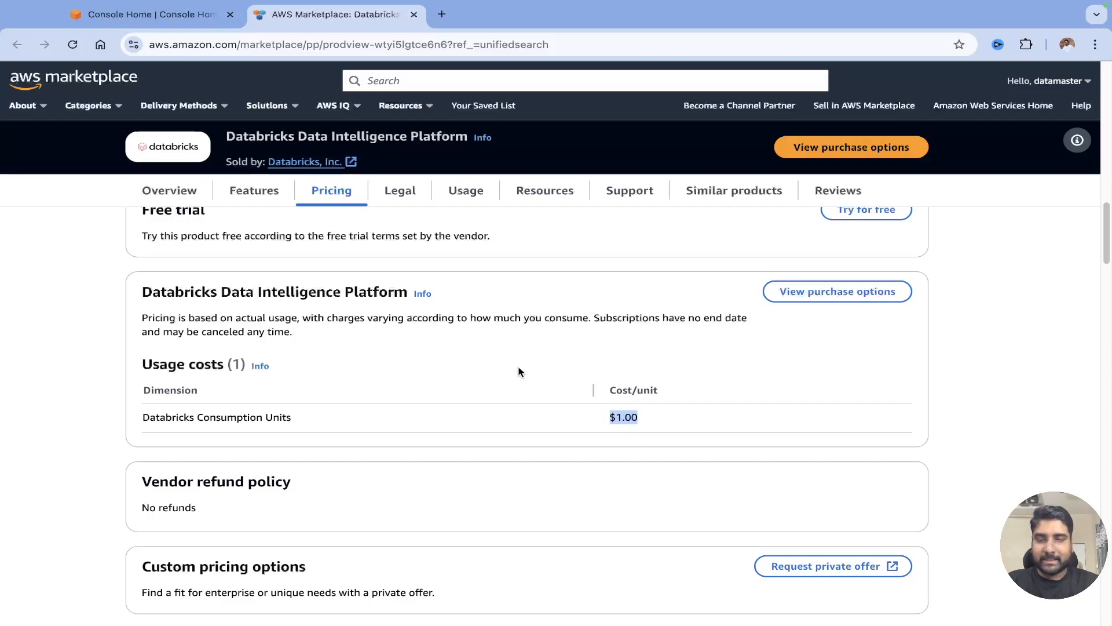
scroll(516, 372, "down", 2)
scroll(420, 375, "up", 6)
scroll(355, 353, "up", 10)
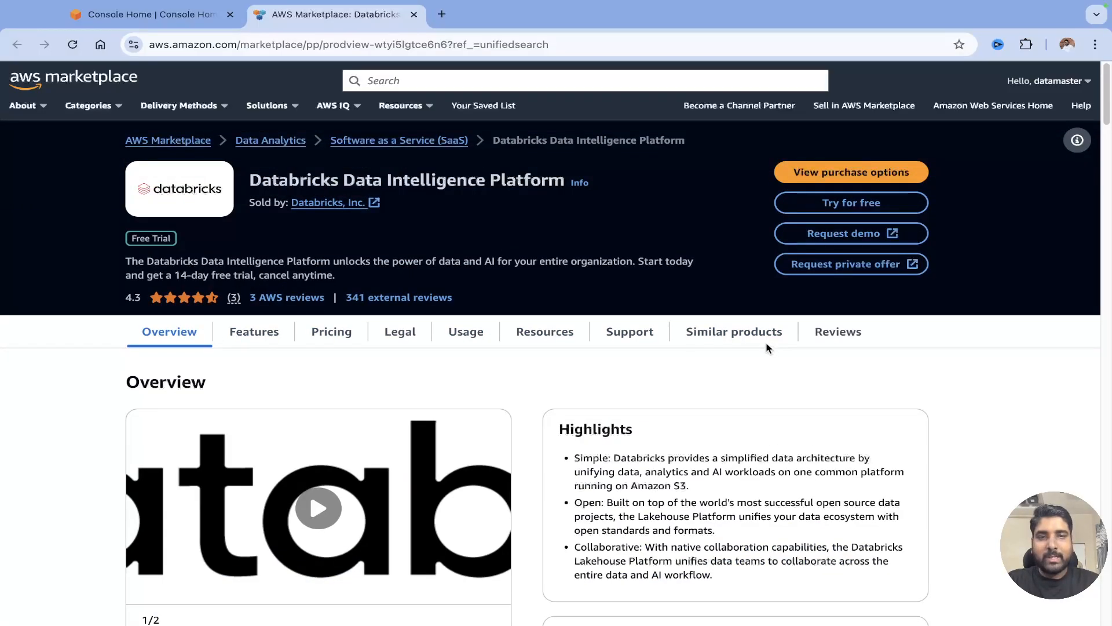
Start the free trial and review the offer details, offer ID and seller.
left_click(849, 206)
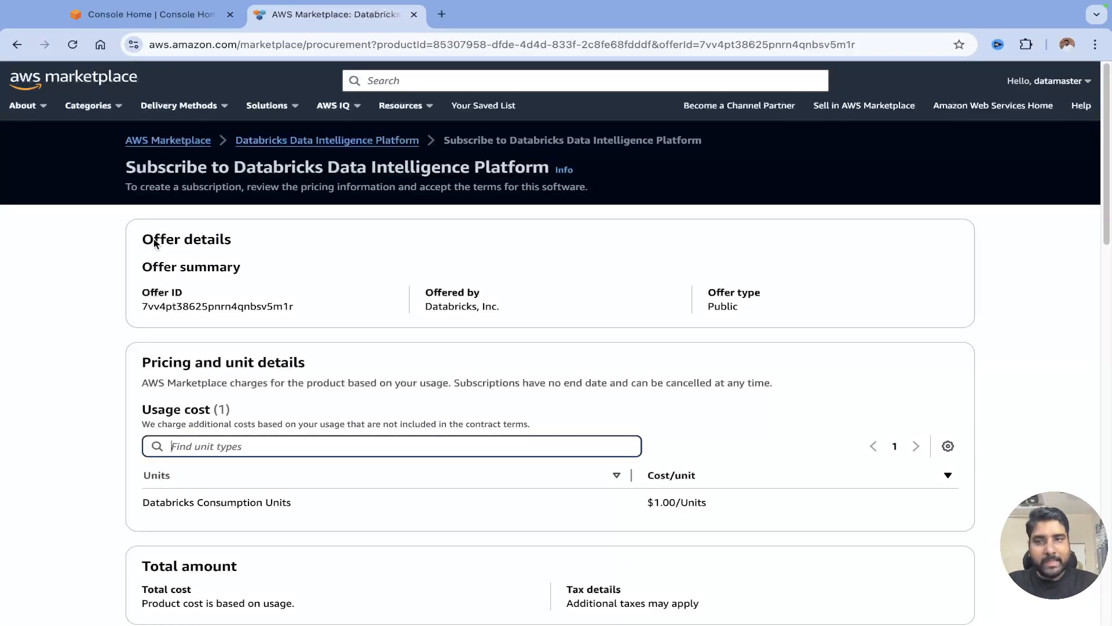
left_click_drag(143, 239, 230, 239)
left_click_drag(150, 292, 182, 292)
left_click_drag(434, 293, 478, 294)
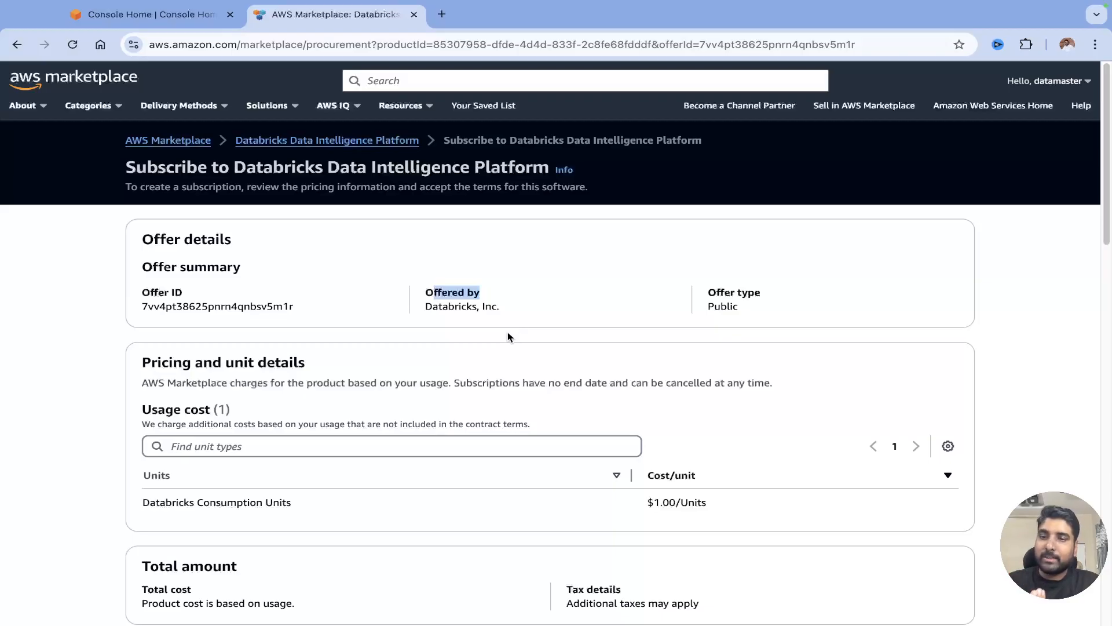
Review the $1.00/unit Databricks Consumption Units pricing and tax note, then subscribe.
scroll(331, 410, "down", 3)
scroll(329, 406, "down", 1)
left_click_drag(157, 394, 282, 395)
left_click_drag(648, 391, 698, 391)
scroll(466, 411, "down", 5)
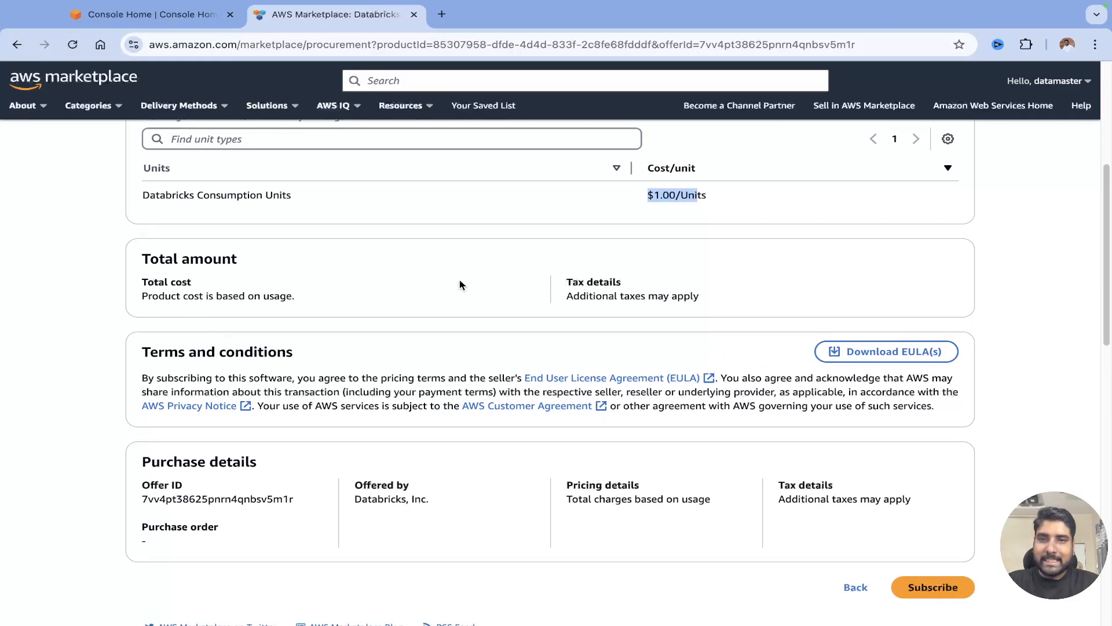
left_click_drag(584, 282, 613, 285)
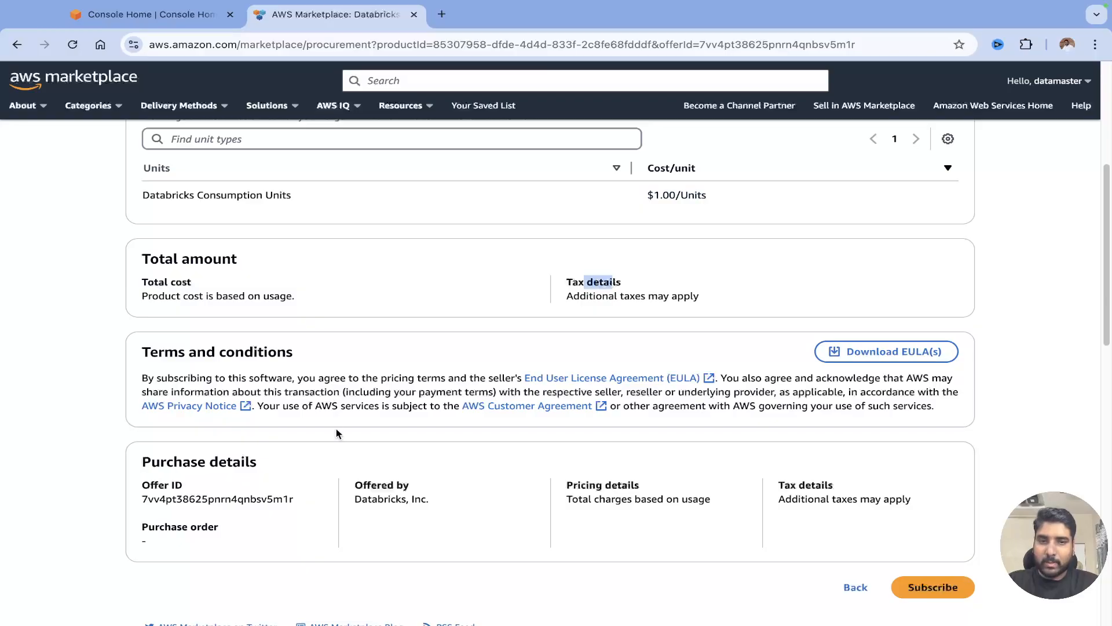
scroll(472, 440, "down", 2)
left_click(930, 511)
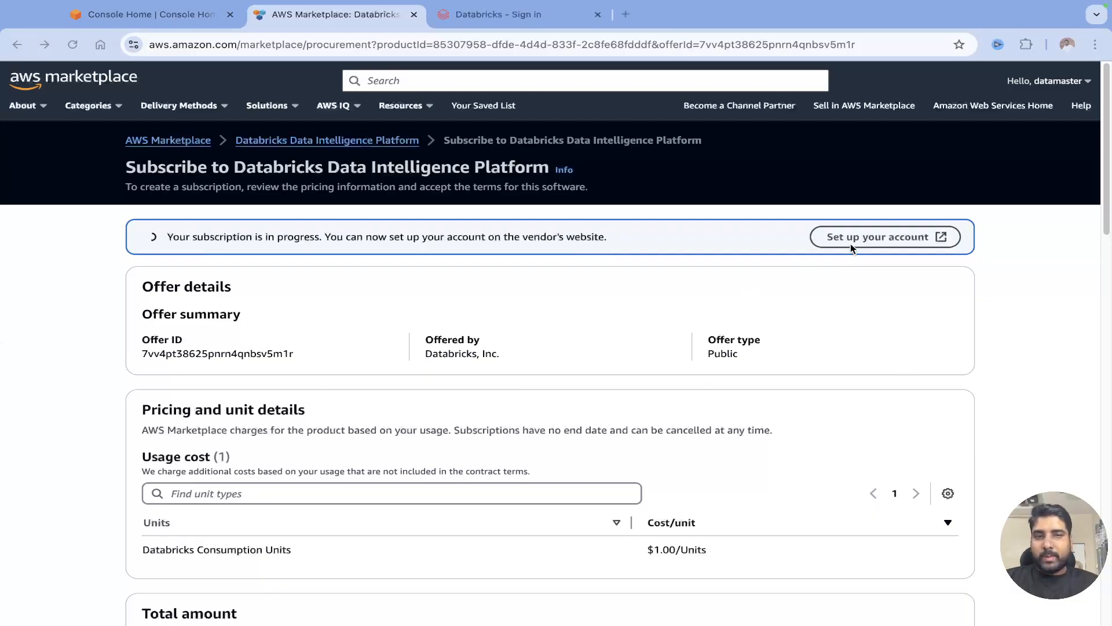
Enter the sign-up e-mail, first name and last name on the Databricks trial form.
left_click(523, 26)
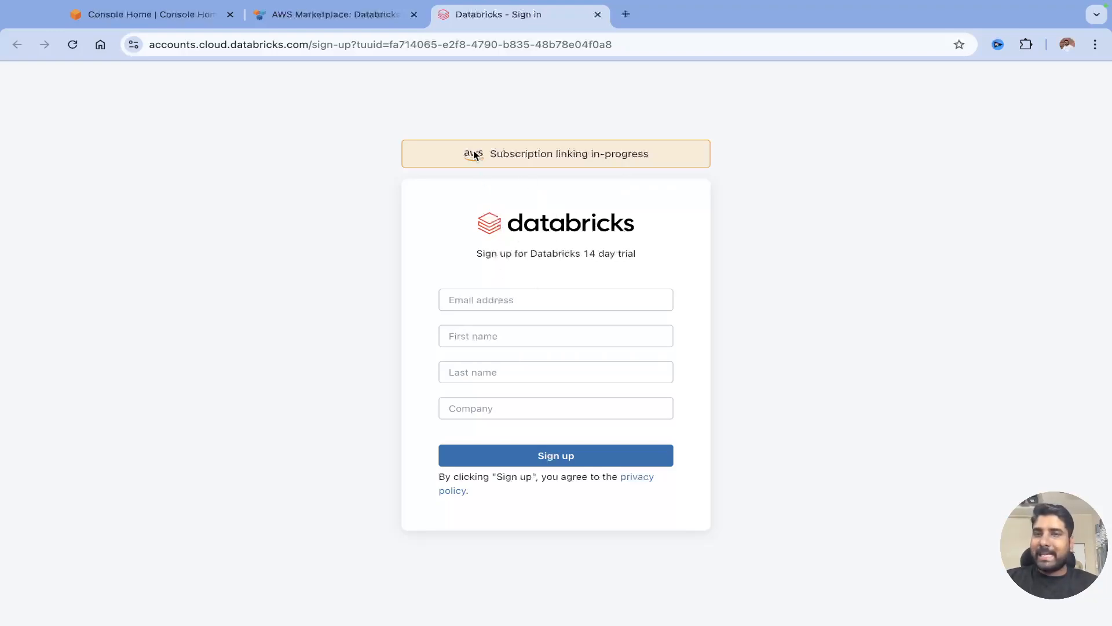
left_click(526, 305)
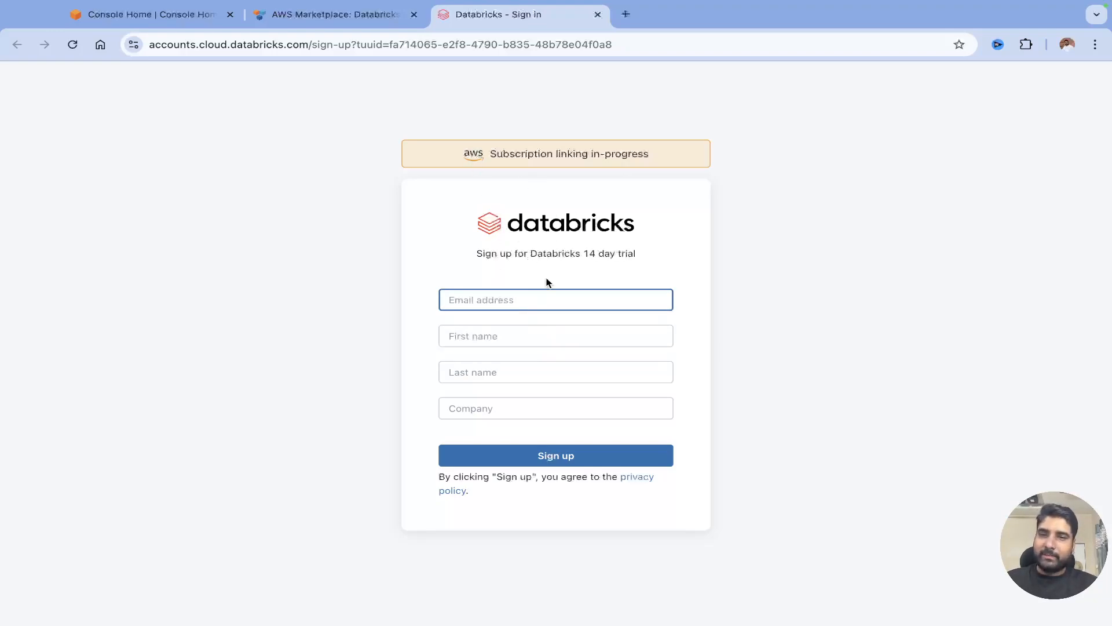
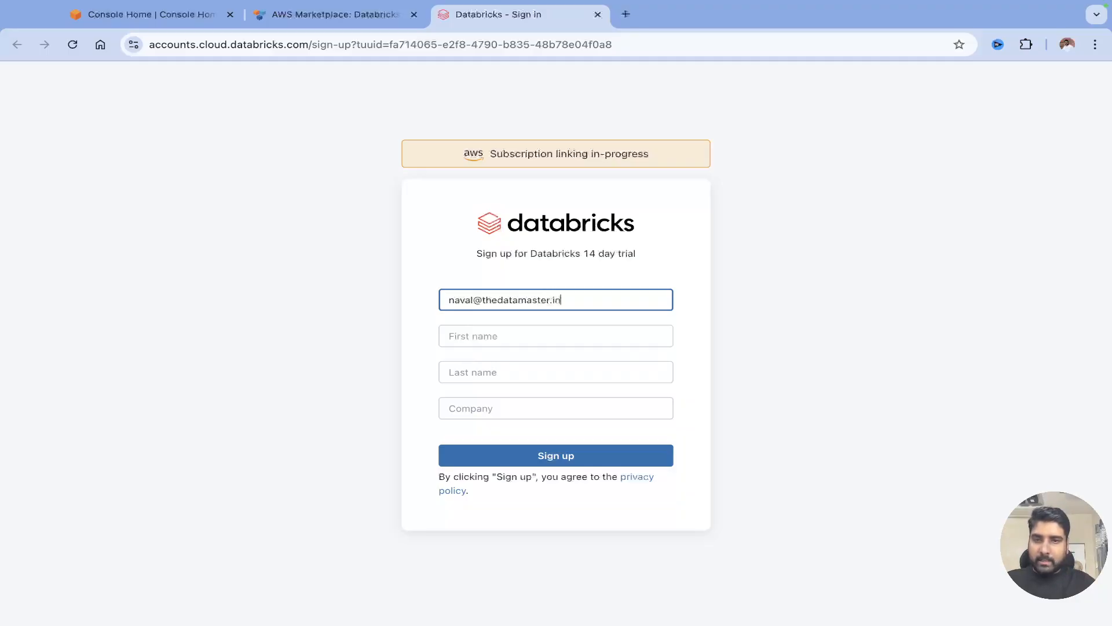
key("Tab")
key("Tab")
Enter the company name, correcting a typo, submit the trial sign-up and return to Marketplace.
key("Tab")
type("dmcs")
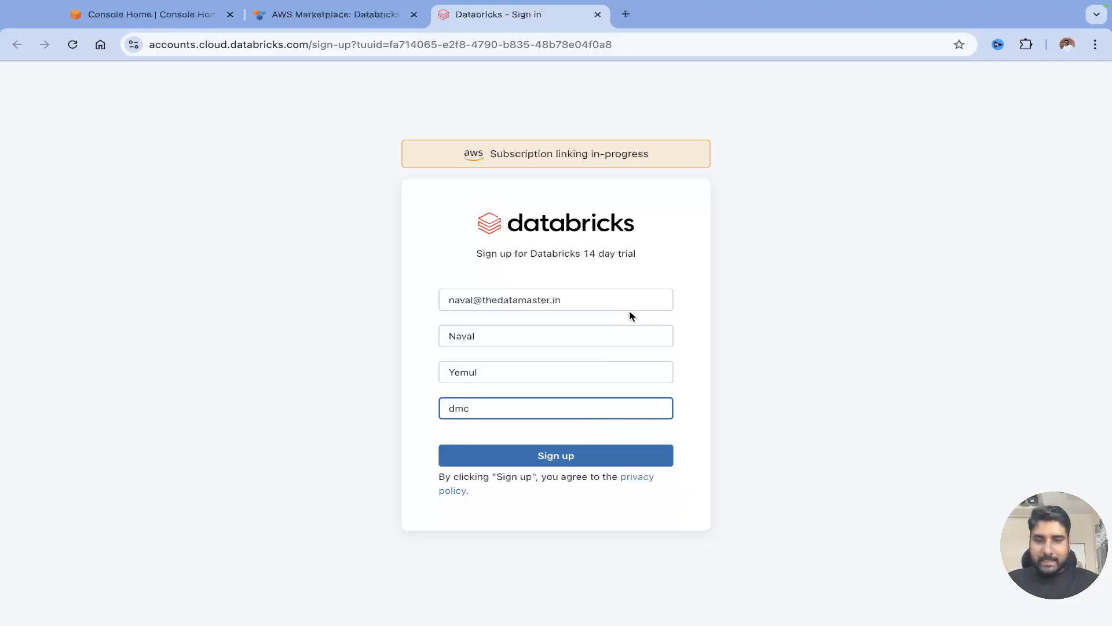
key("BackSpace")
key("BackSpace")
type("dcmc")
left_click(571, 458)
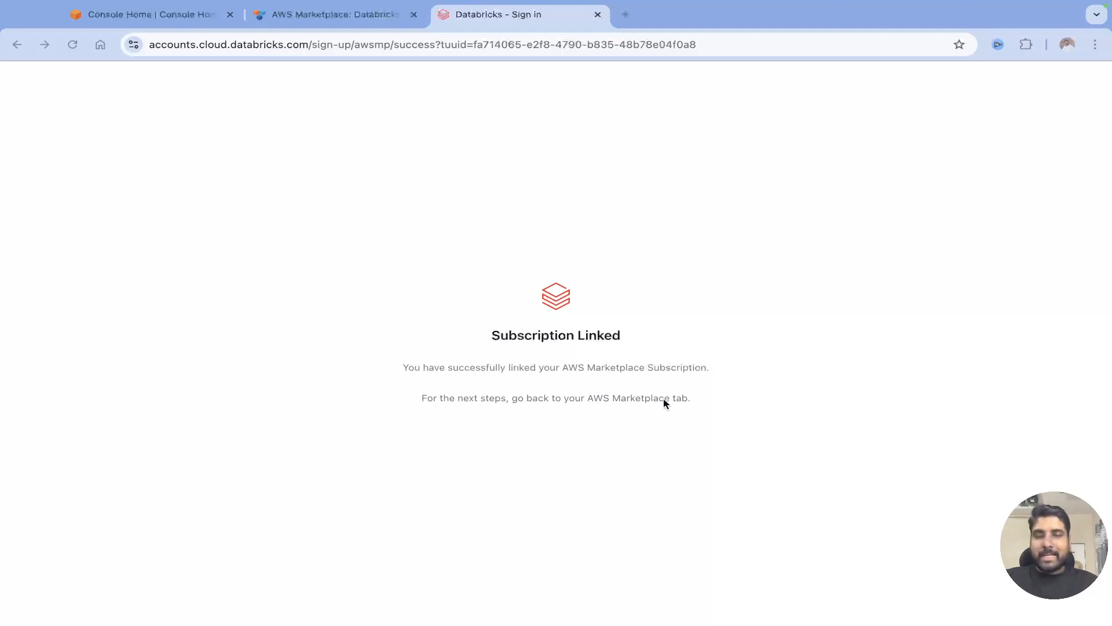
left_click(328, 17)
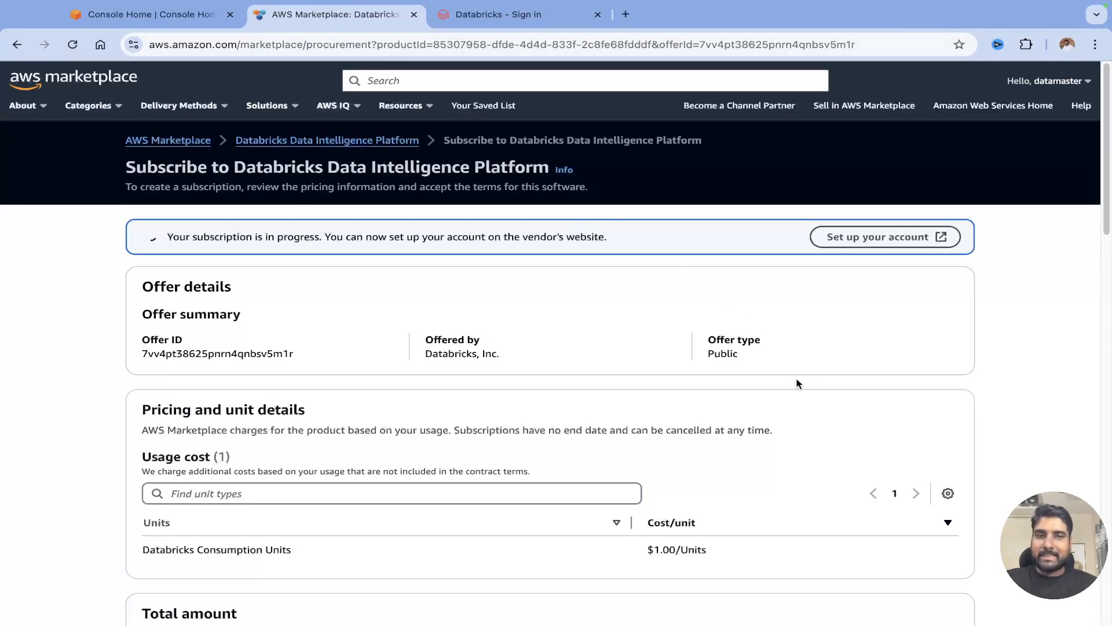
Confirm the completed purchase, start account setup, close the duplicate sign-up tab, and go to the inbox.
scroll(695, 365, "down", 9)
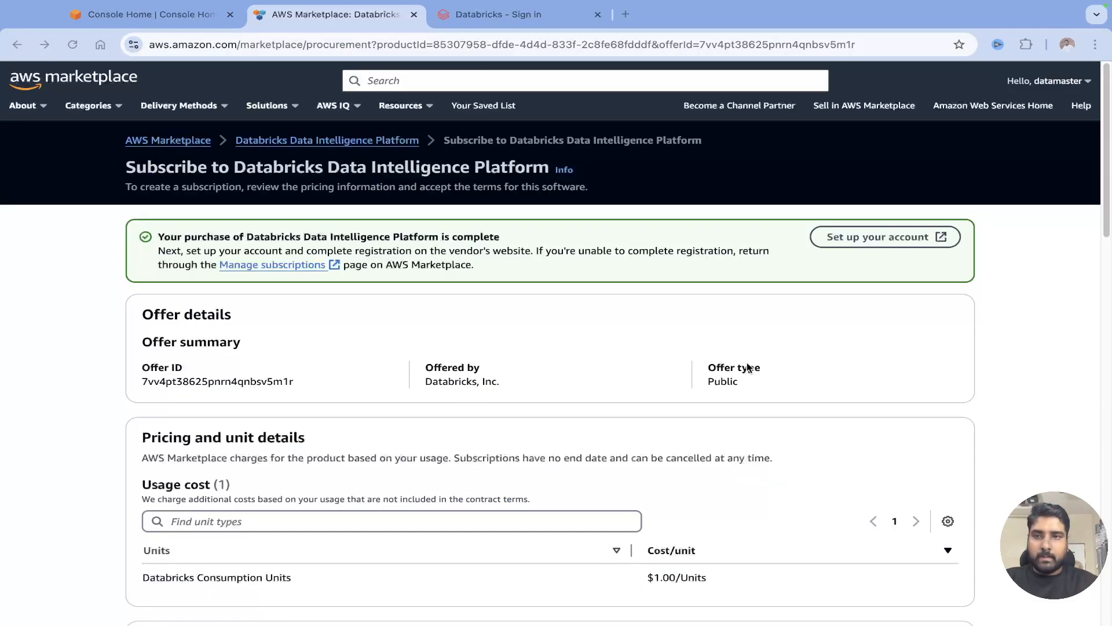
left_click(860, 240)
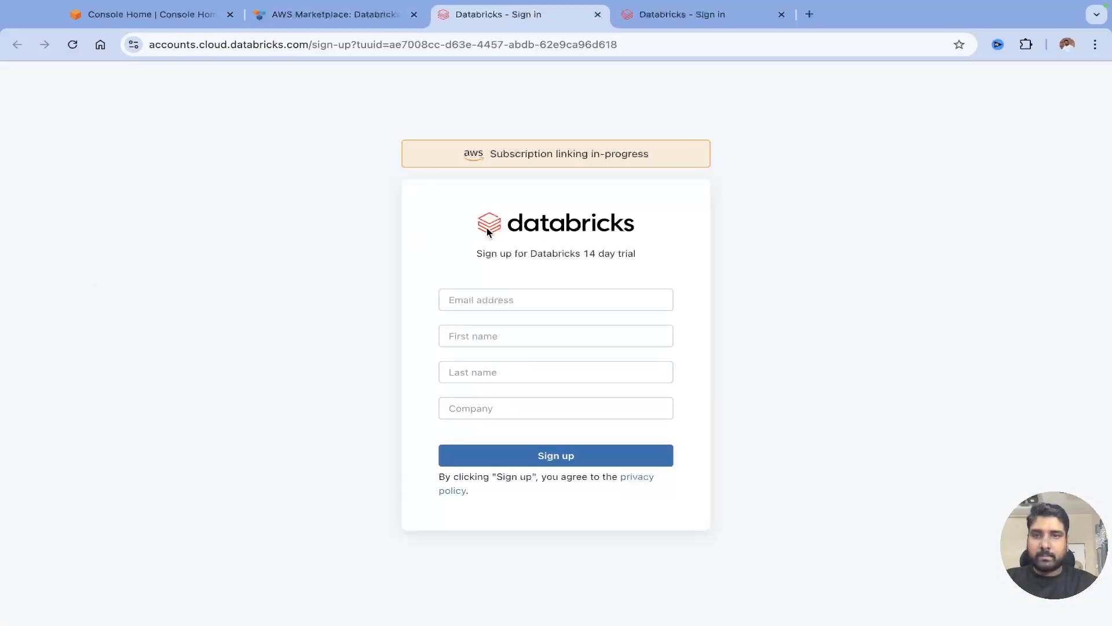
left_click(598, 15)
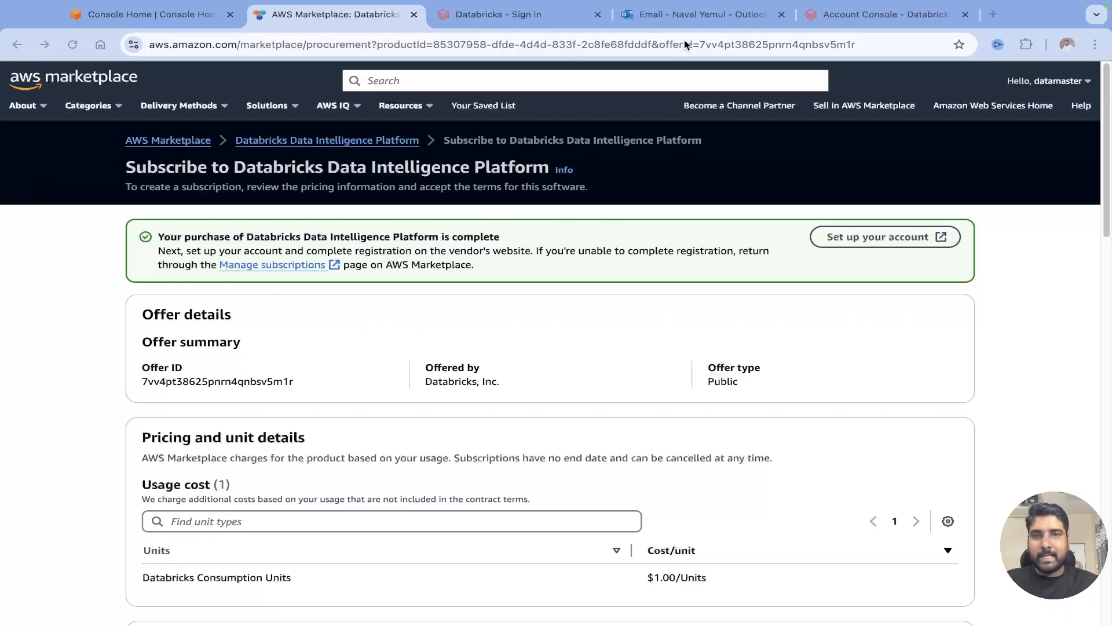
left_click(689, 14)
scroll(718, 289, "down", 3)
scroll(746, 278, "up", 6)
scroll(811, 284, "down", 2)
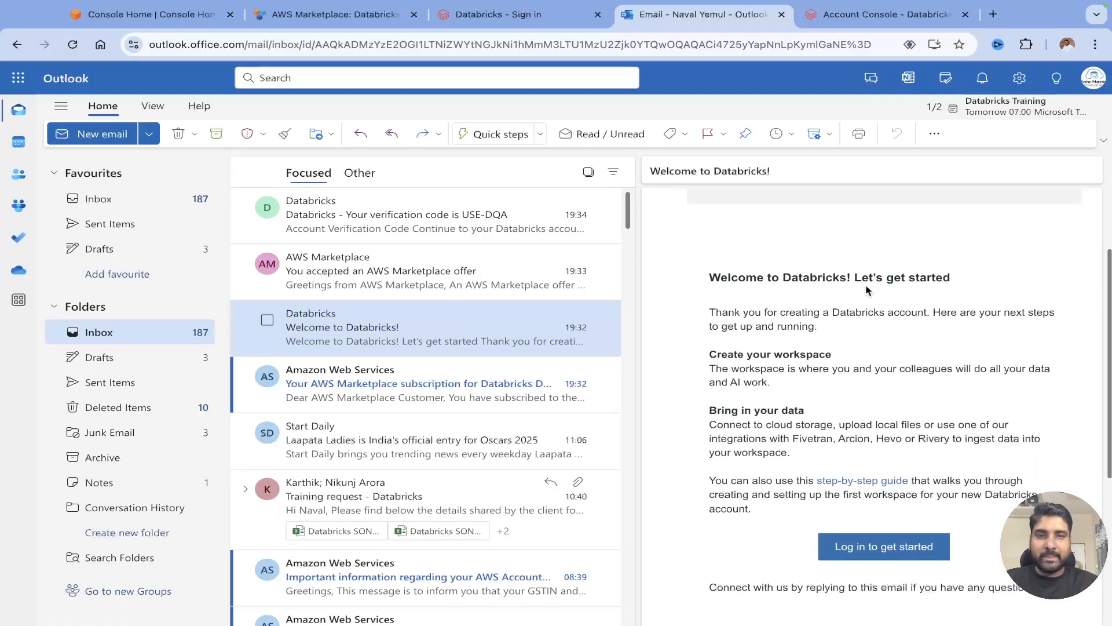
left_click_drag(865, 277, 950, 278)
left_click_drag(721, 354, 817, 355)
left_click_drag(724, 410, 806, 413)
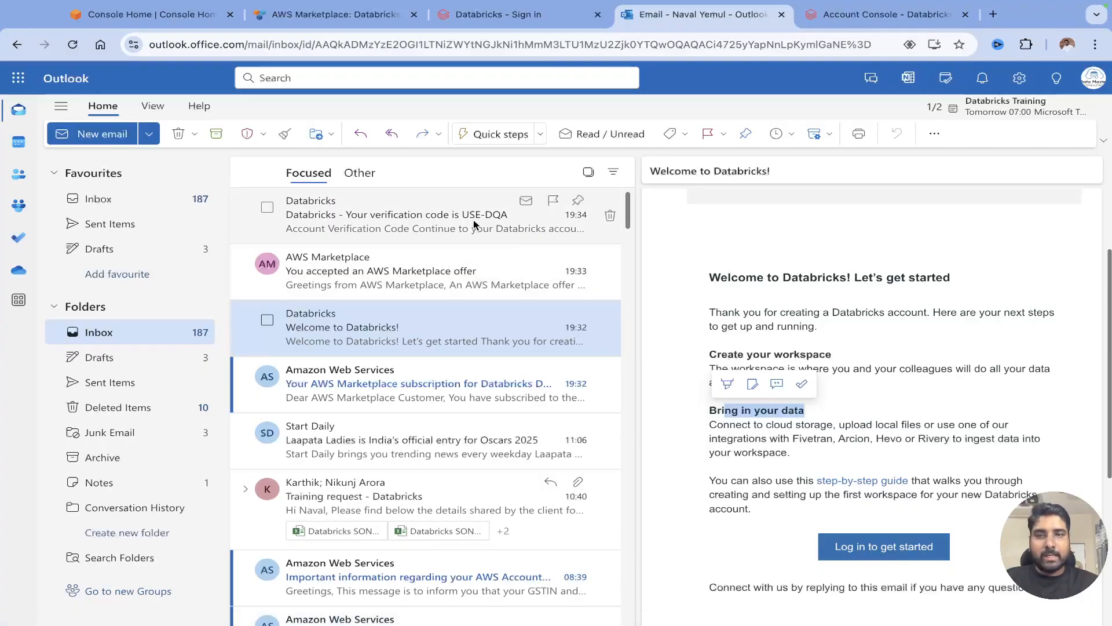
Name the workspace 'datamaster', keep the Oregon (us-west-2) region, and start the quickstart.
left_click(857, 15)
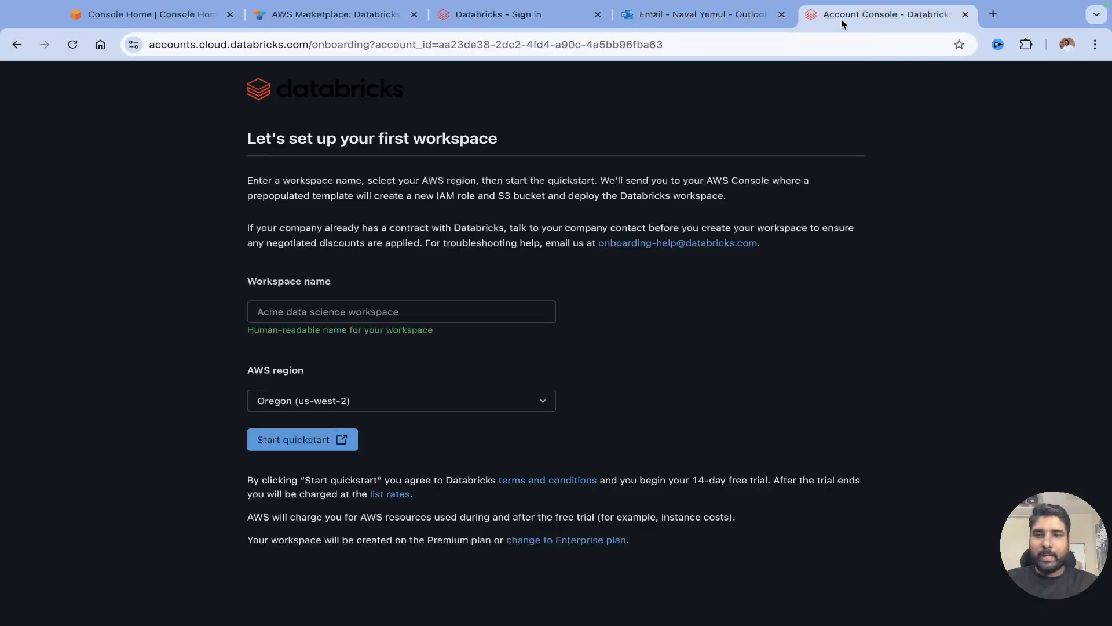
left_click_drag(255, 139, 493, 140)
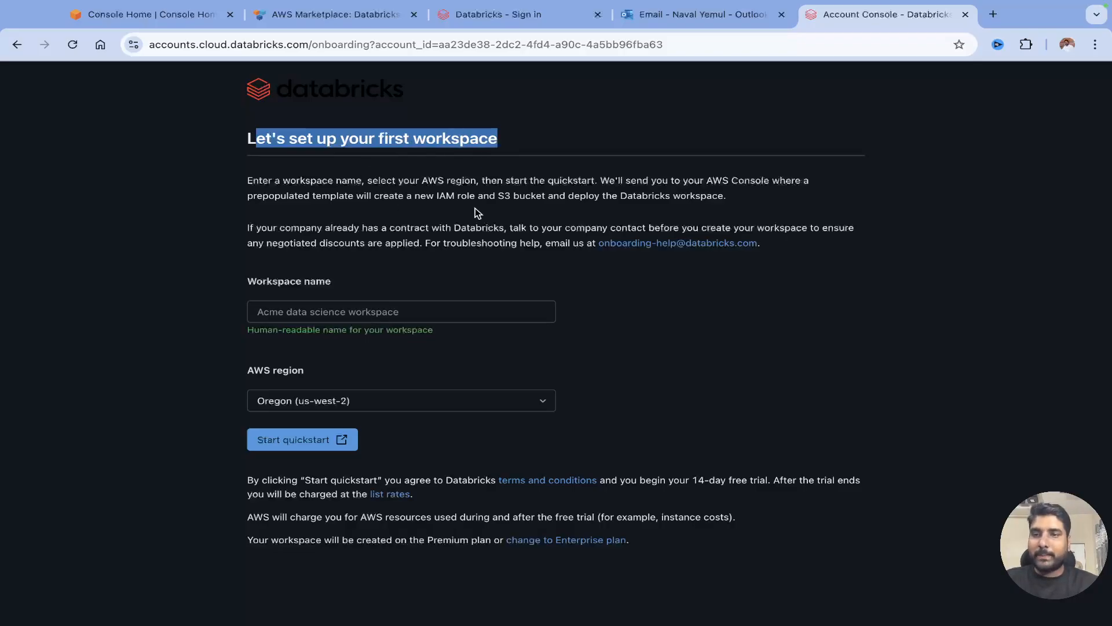
left_click(254, 311)
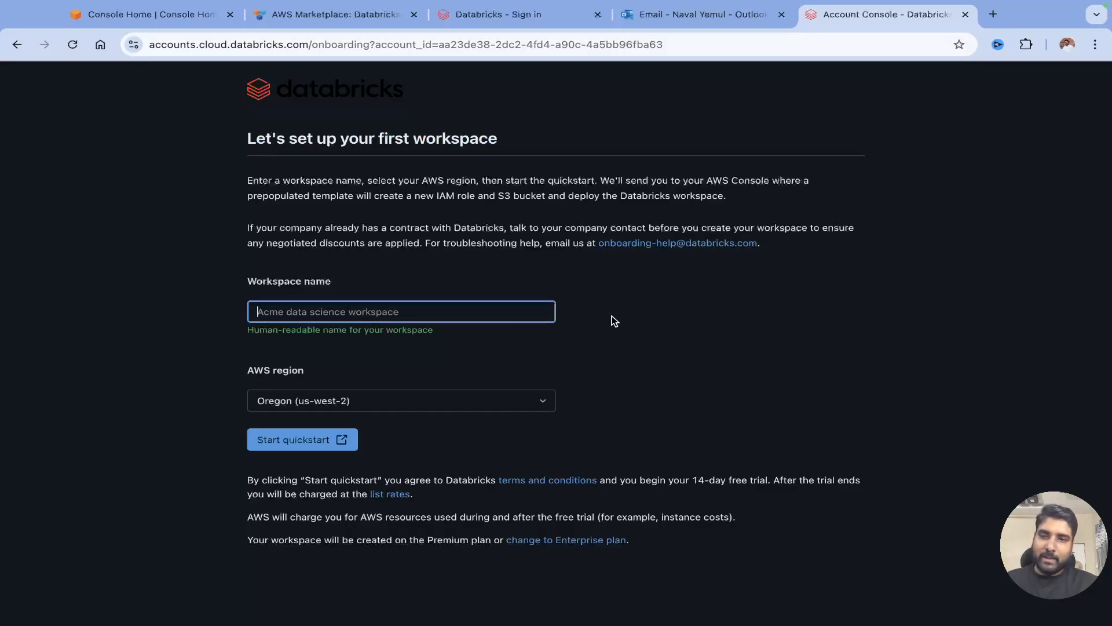
type("datamaster")
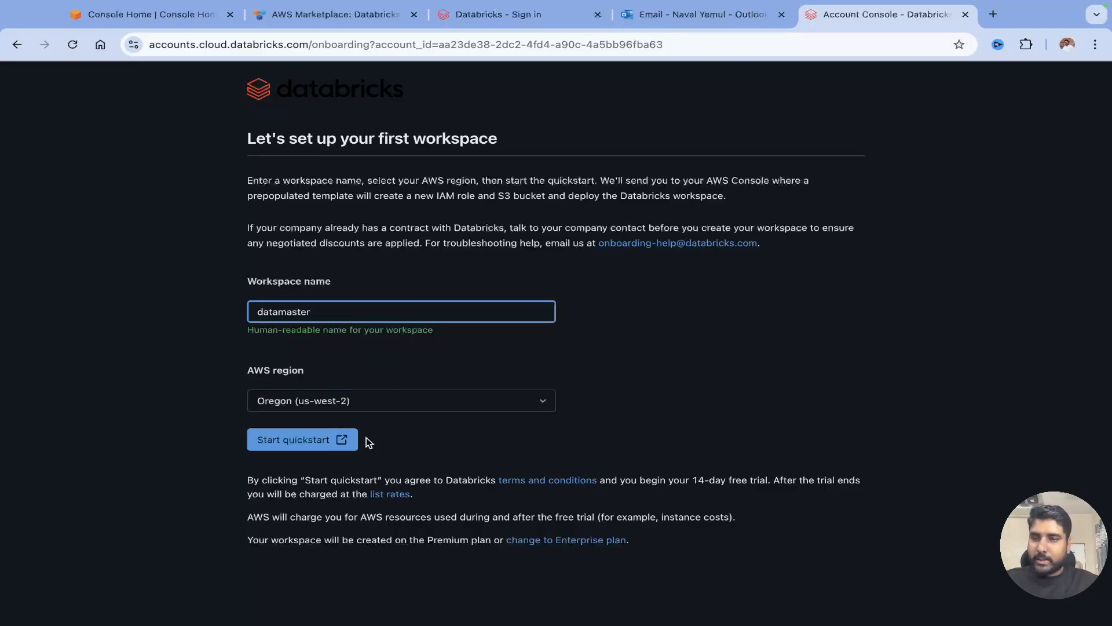
left_click(546, 402)
left_click(651, 337)
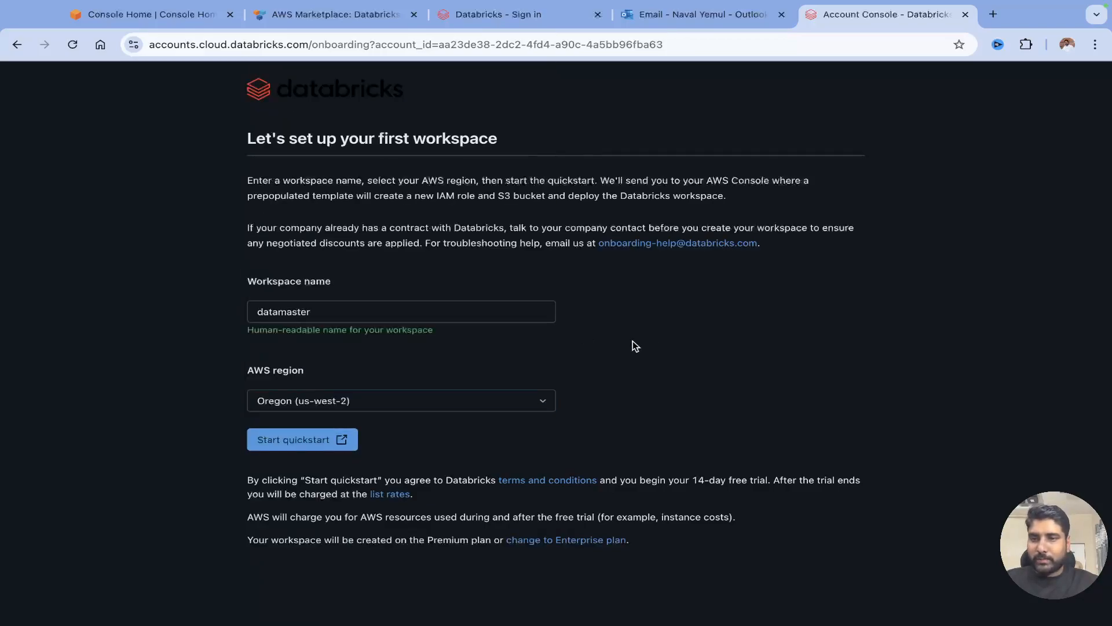
left_click(306, 444)
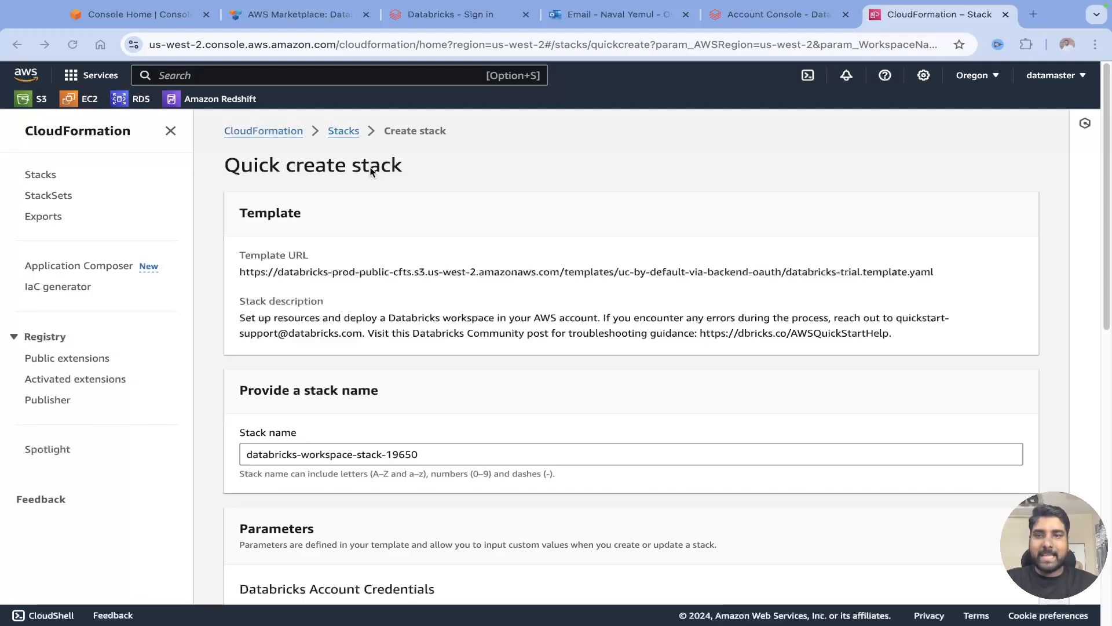
Review the prefilled stack name, account ID and session token parameters, and acknowledge IAM resource creation.
scroll(367, 258, "down", 5)
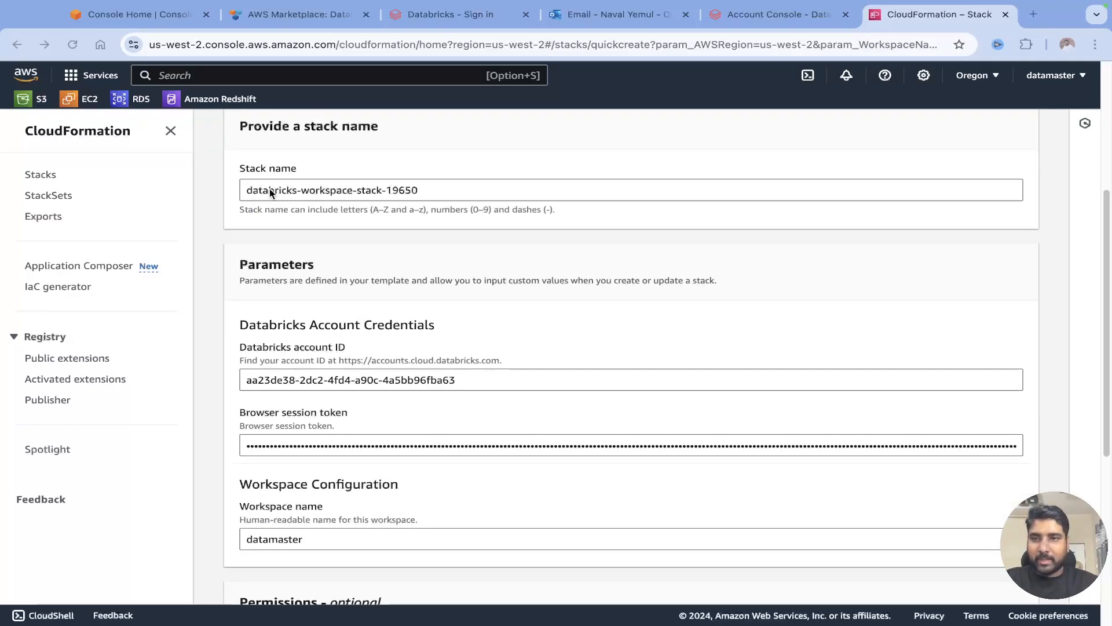
left_click_drag(436, 189, 253, 190)
scroll(386, 324, "down", 2)
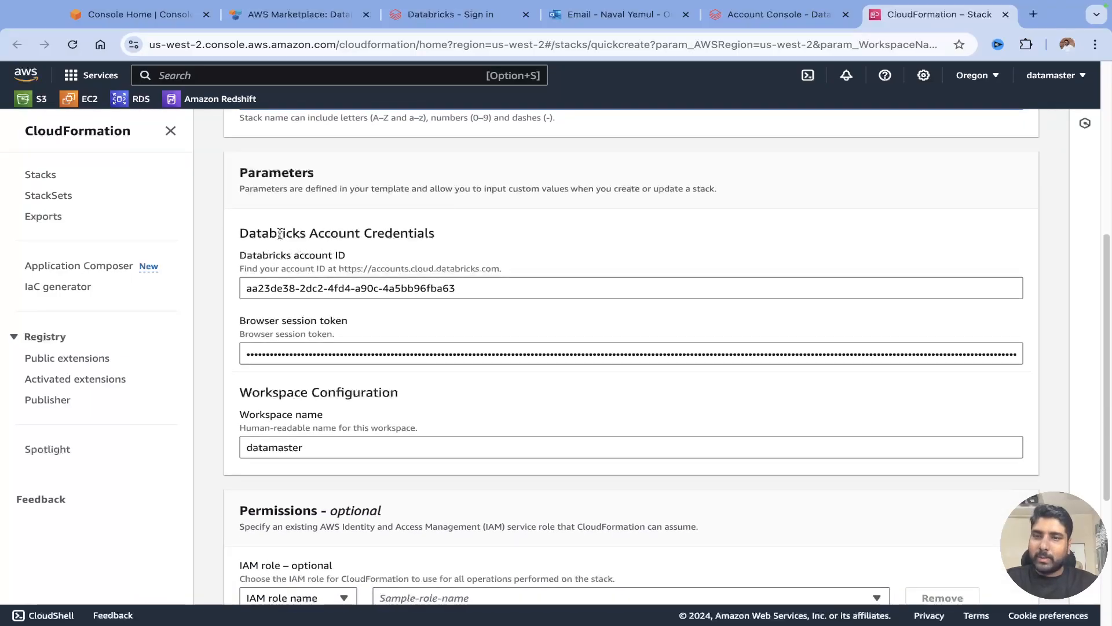
left_click_drag(241, 256, 345, 256)
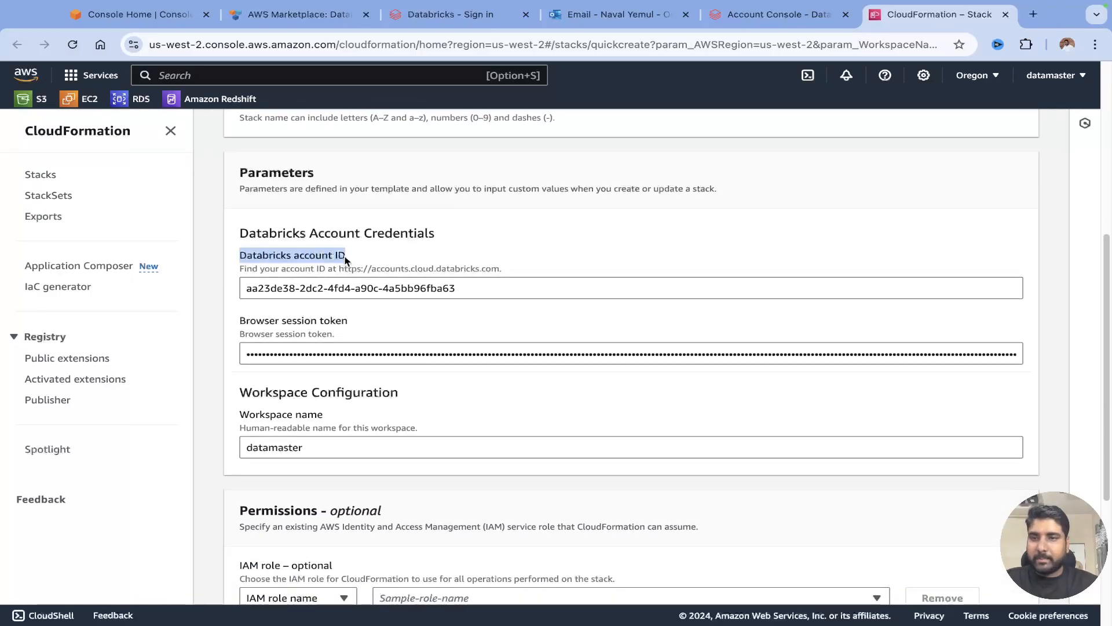
scroll(382, 352, "down", 1)
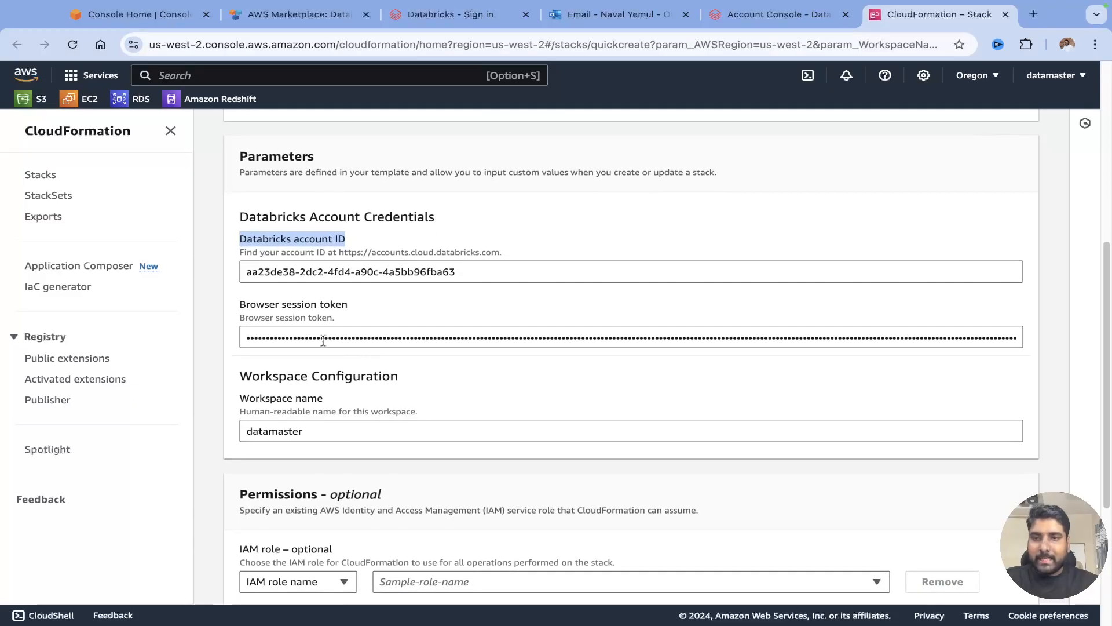
left_click_drag(257, 305, 330, 305)
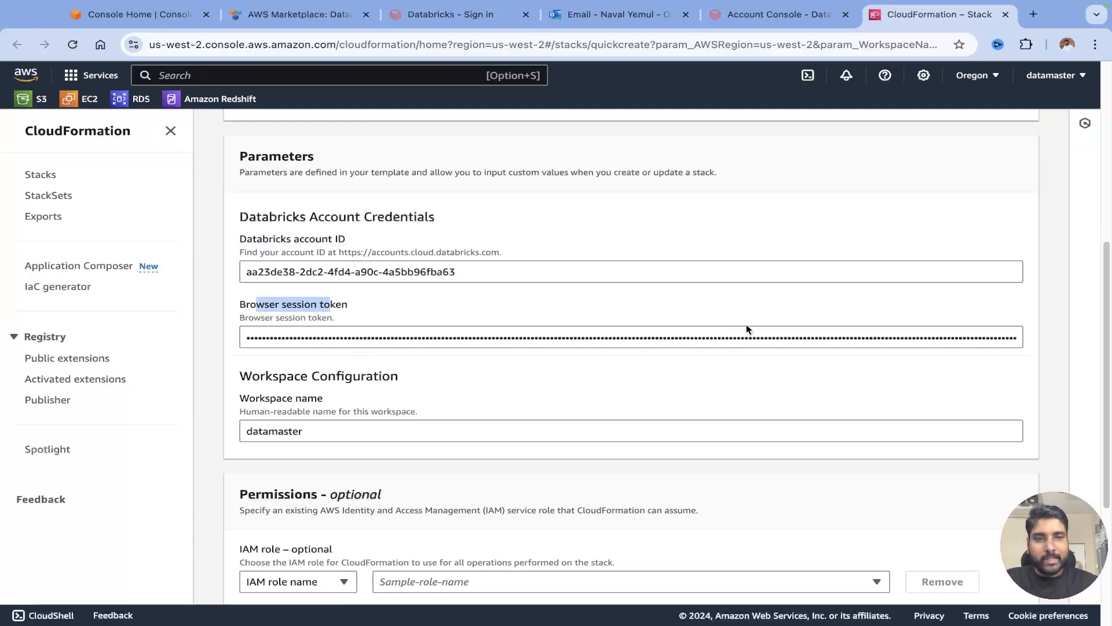
scroll(442, 434, "down", 3)
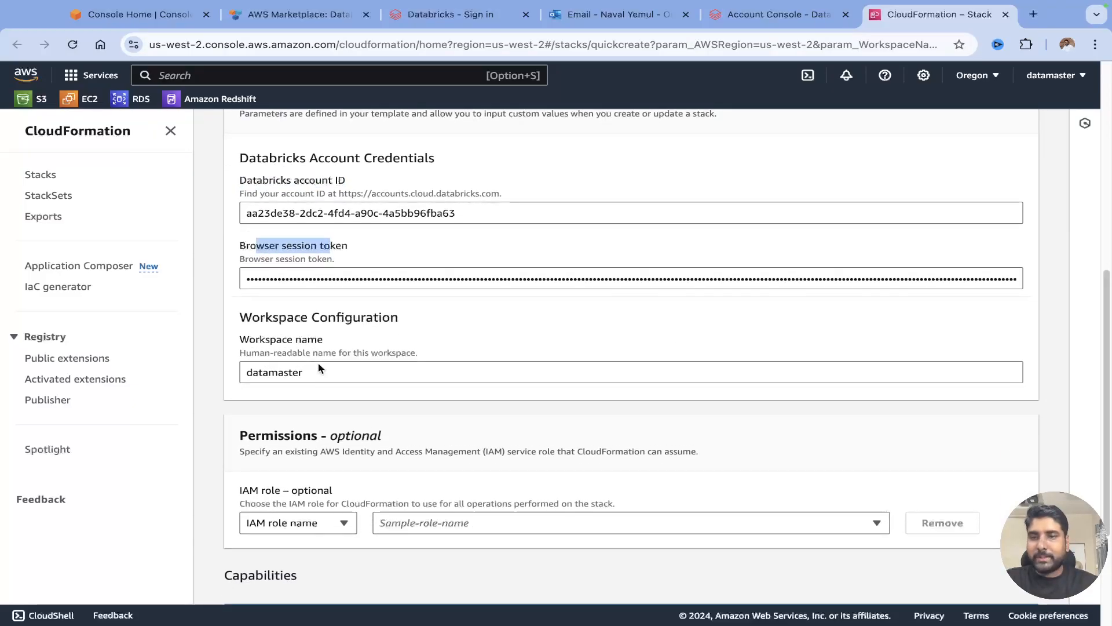
left_click_drag(308, 377, 236, 371)
scroll(440, 392, "down", 5)
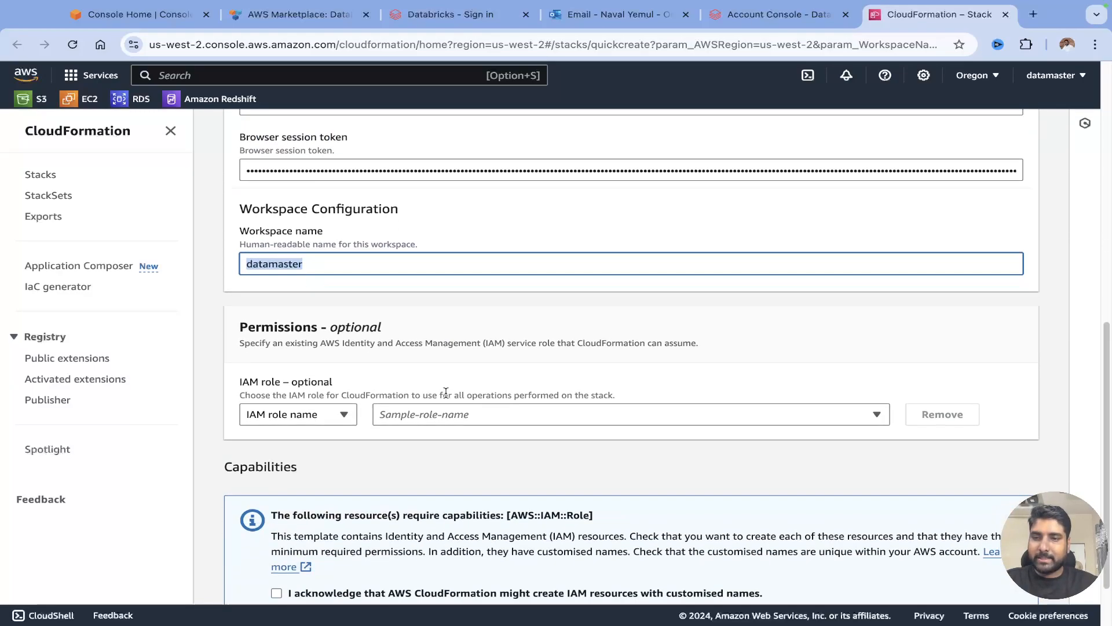
scroll(404, 393, "down", 1)
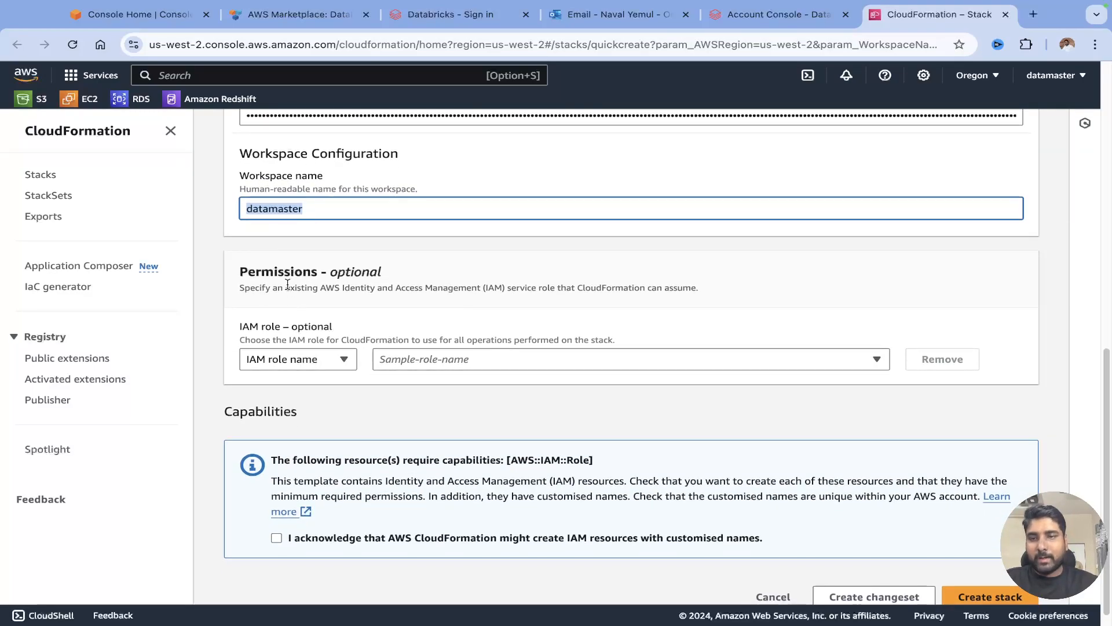
left_click_drag(338, 274, 379, 273)
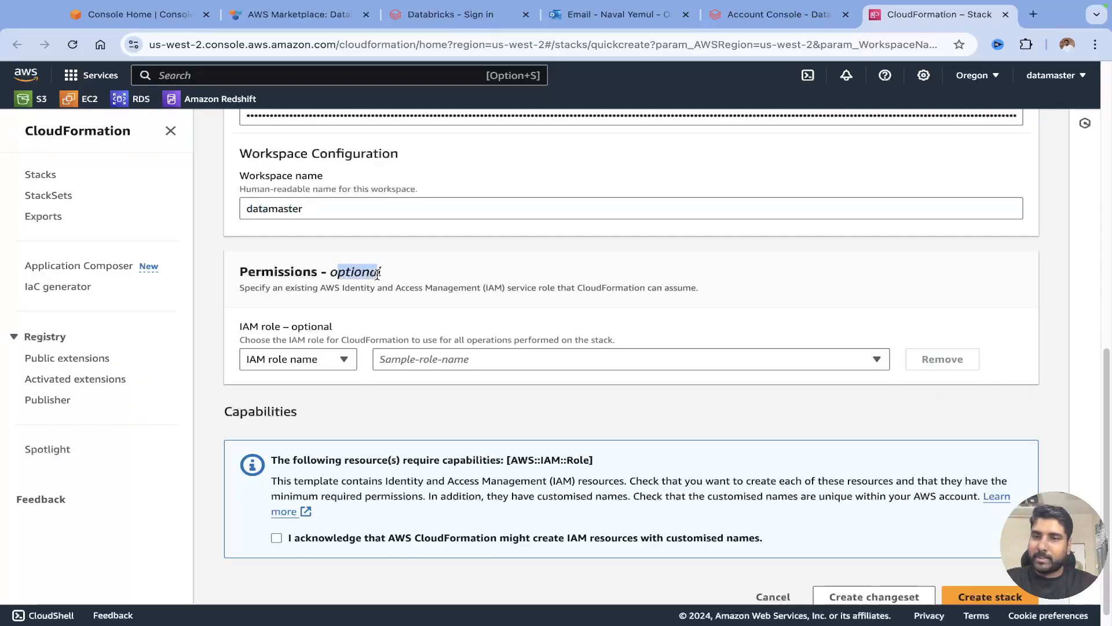
scroll(549, 399, "down", 1)
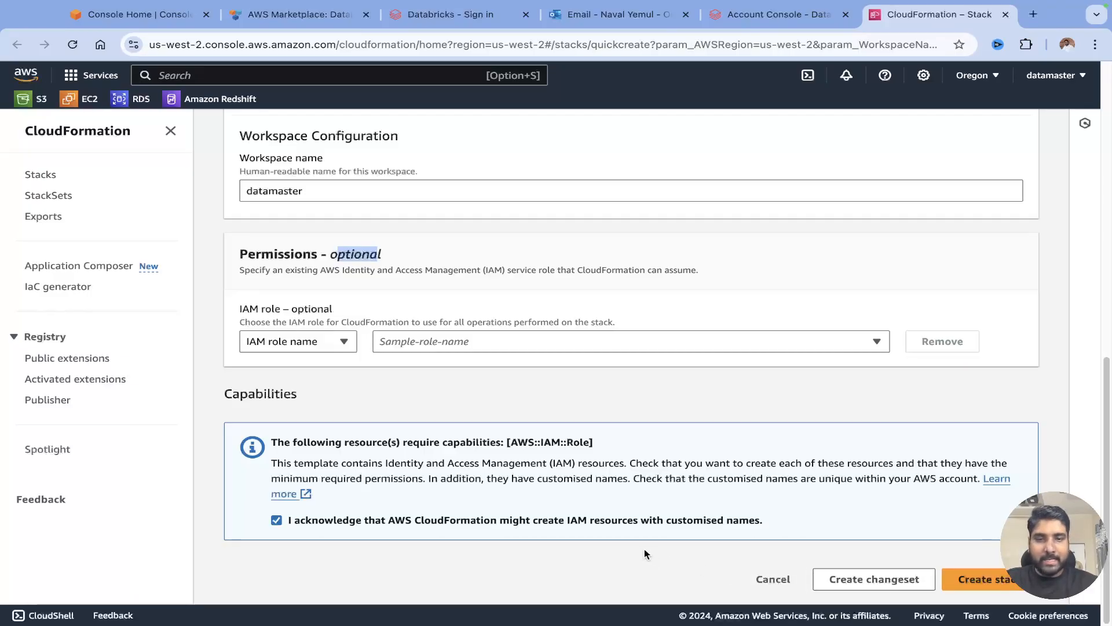
Create the databricks-workspace-stack-19650 stack and track its events until CREATE_COMPLETE.
left_click(984, 583)
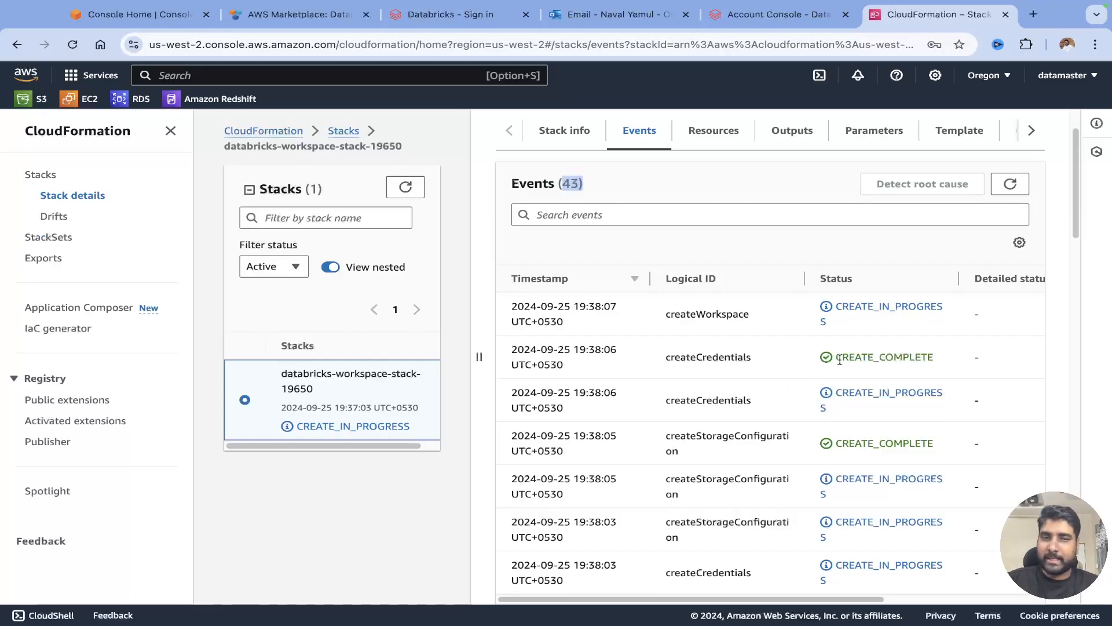
scroll(881, 427, "down", 2)
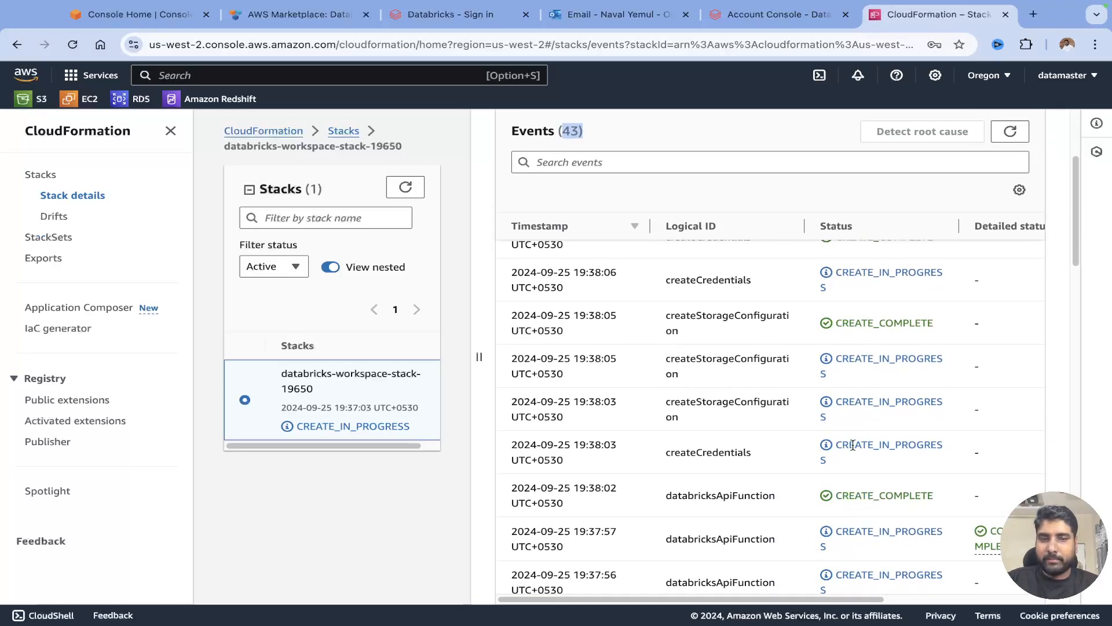
scroll(847, 444, "down", 4)
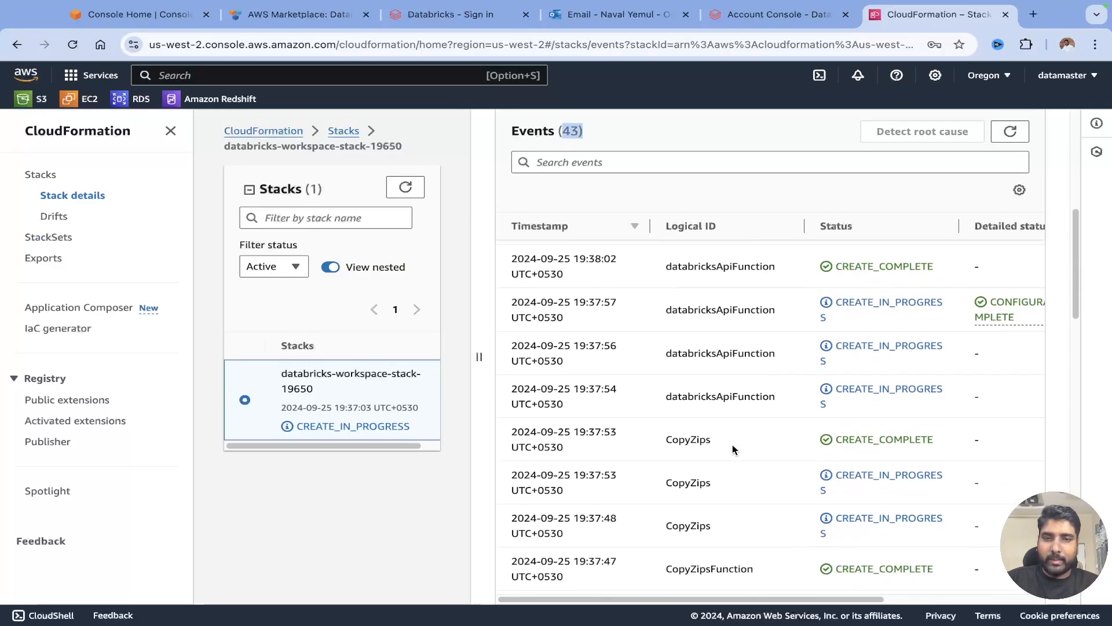
scroll(733, 443, "down", 8)
scroll(733, 436, "up", 3)
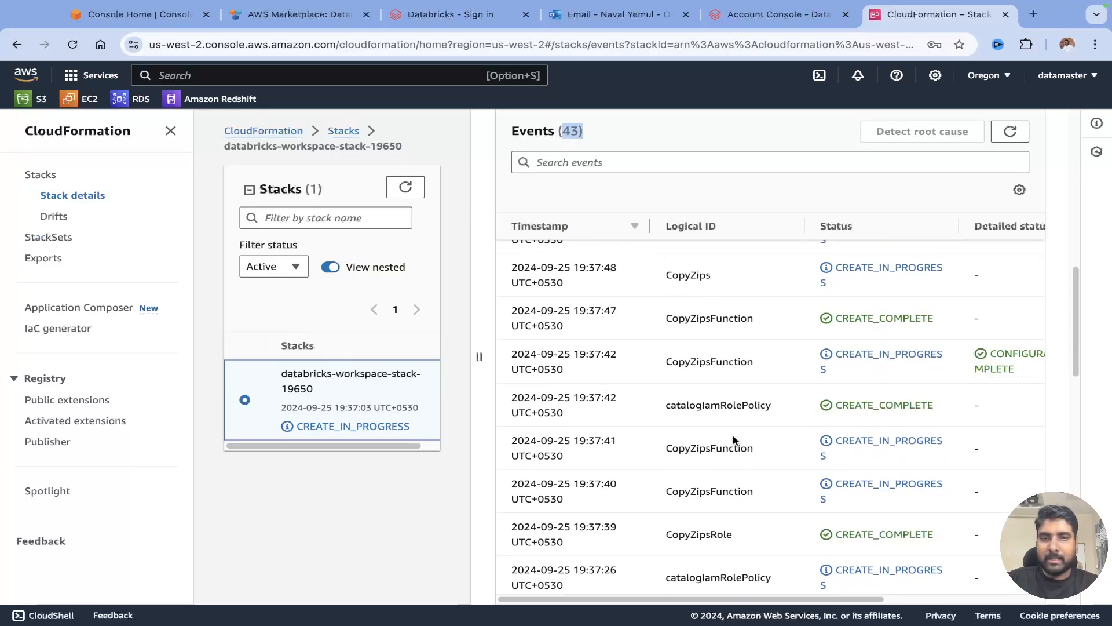
scroll(732, 436, "up", 5)
left_click_drag(666, 389, 759, 395)
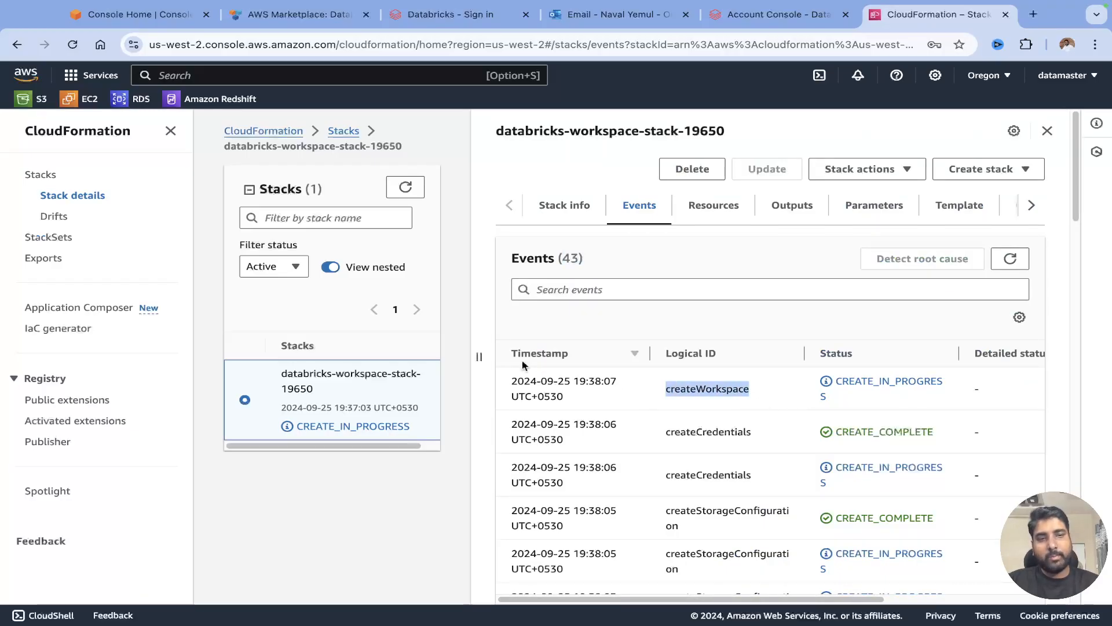
left_click(476, 355)
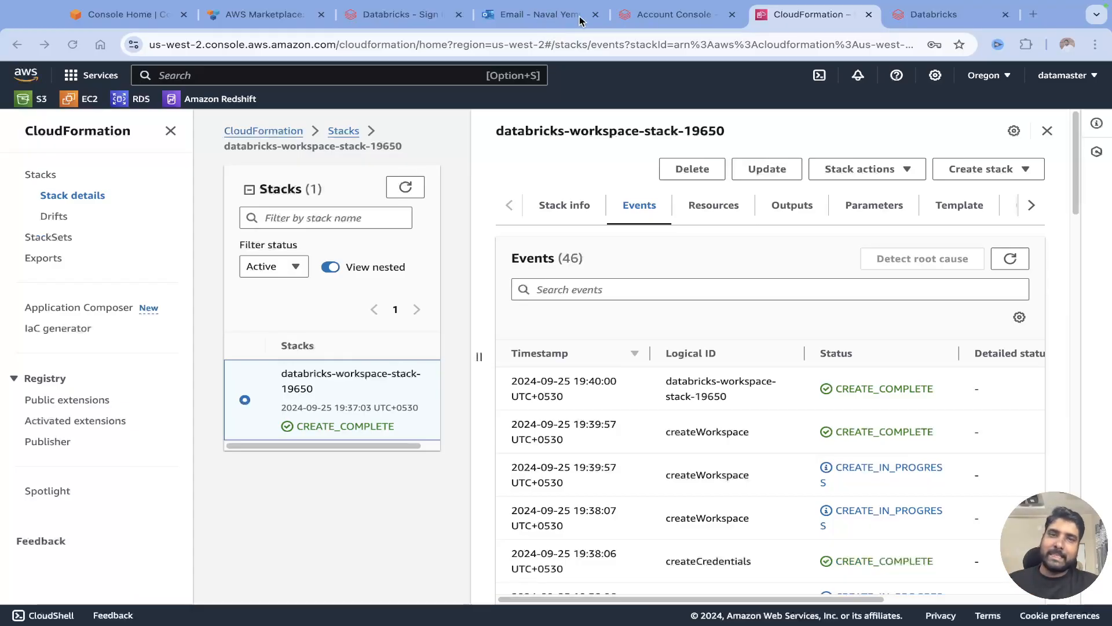
Switch to the datamaster workspace's Welcome to Databricks page and open its account dropdown.
left_click(941, 34)
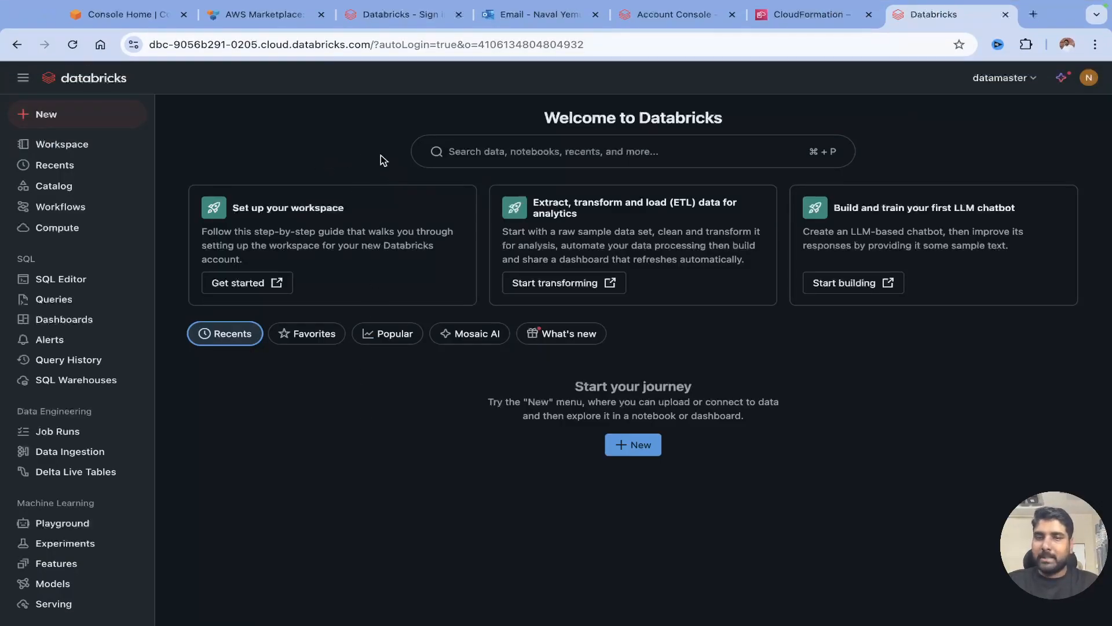
left_click_drag(545, 117, 713, 117)
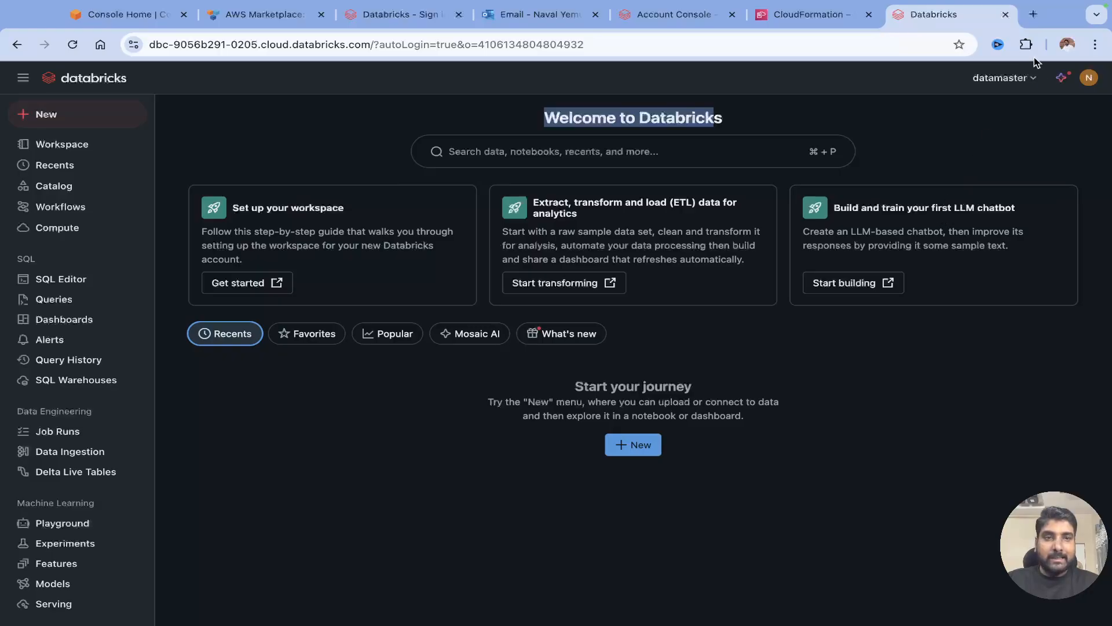
left_click(1017, 87)
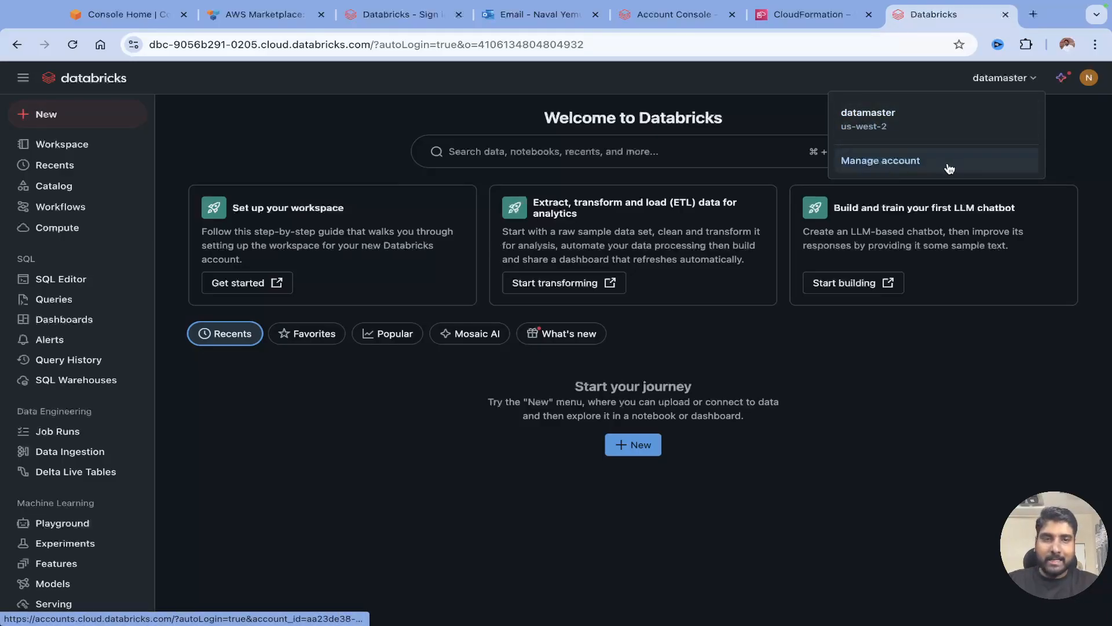
In the account console, review Workspaces (datamaster Running), Catalog metastores, Usage and User management.
left_click(868, 162)
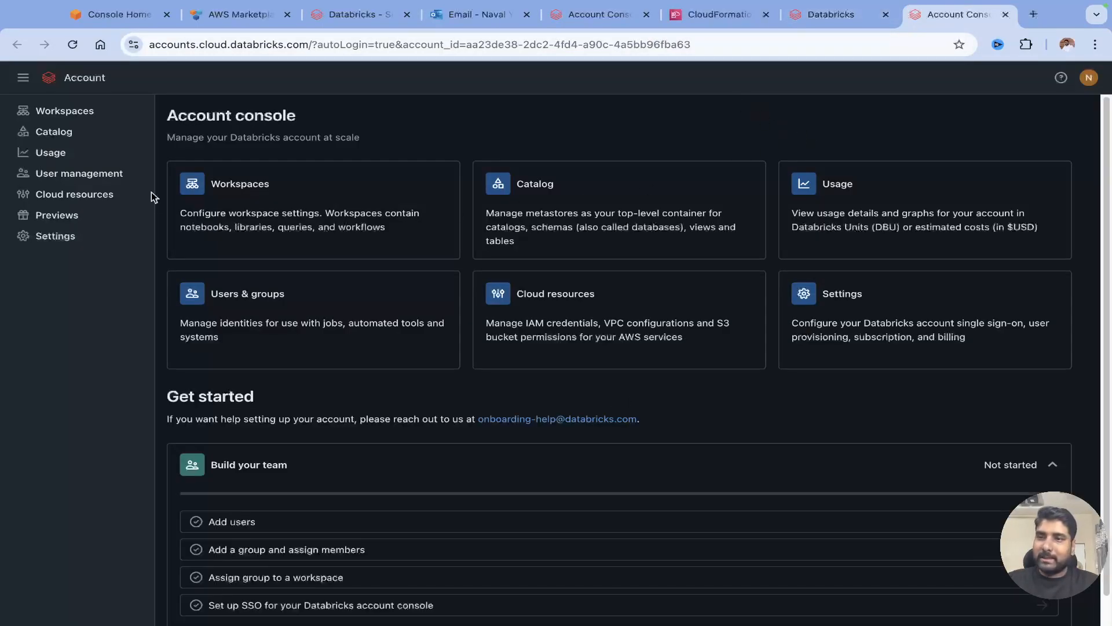
left_click(61, 113)
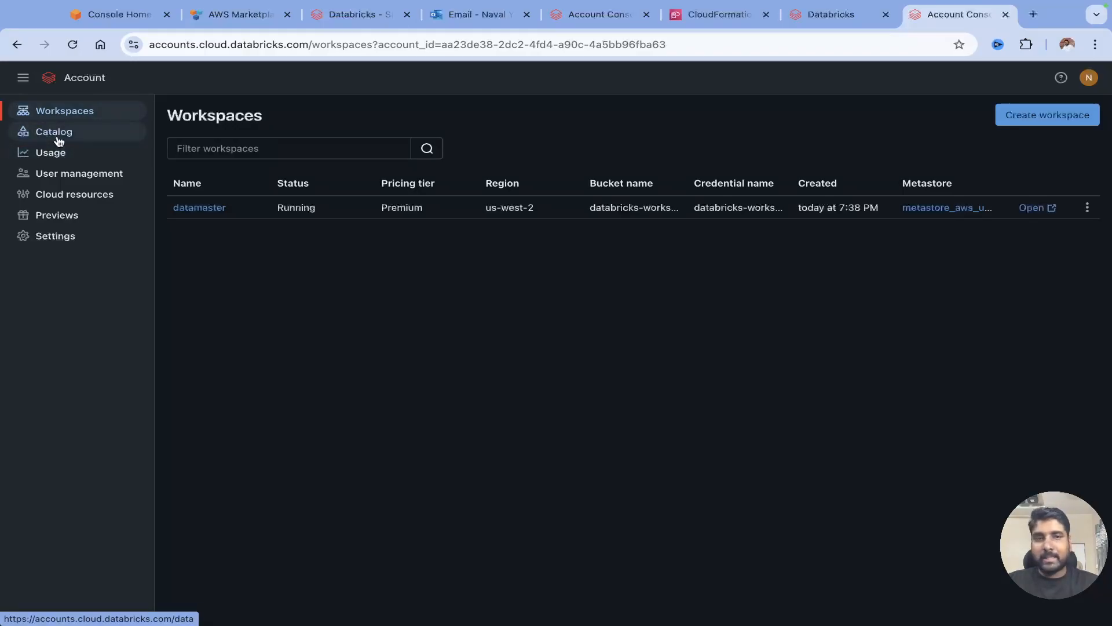
left_click(61, 138)
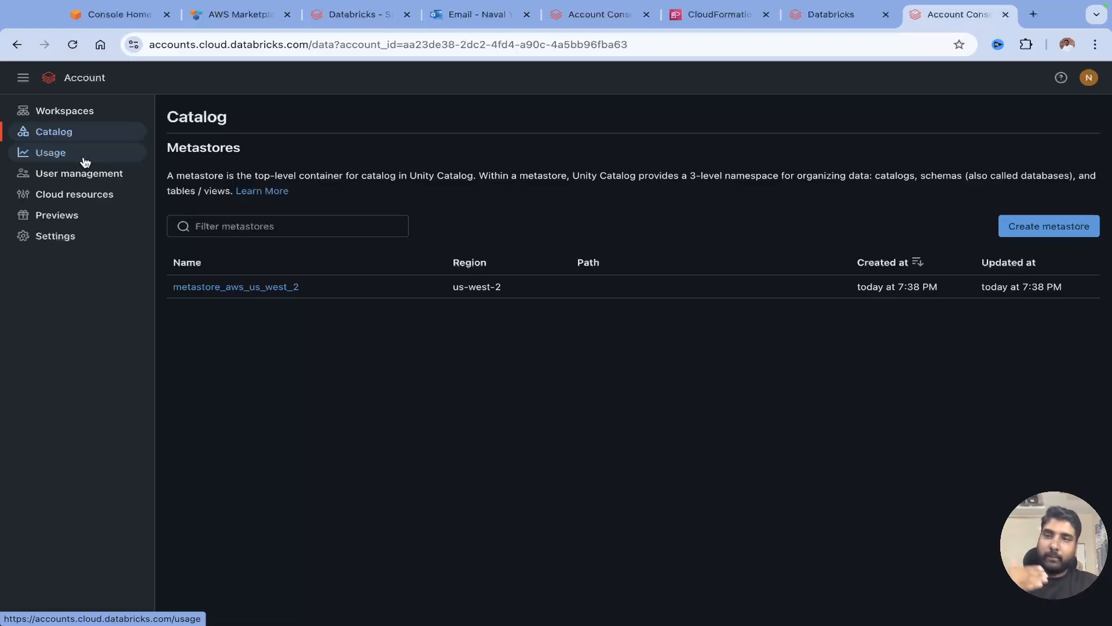
left_click(50, 153)
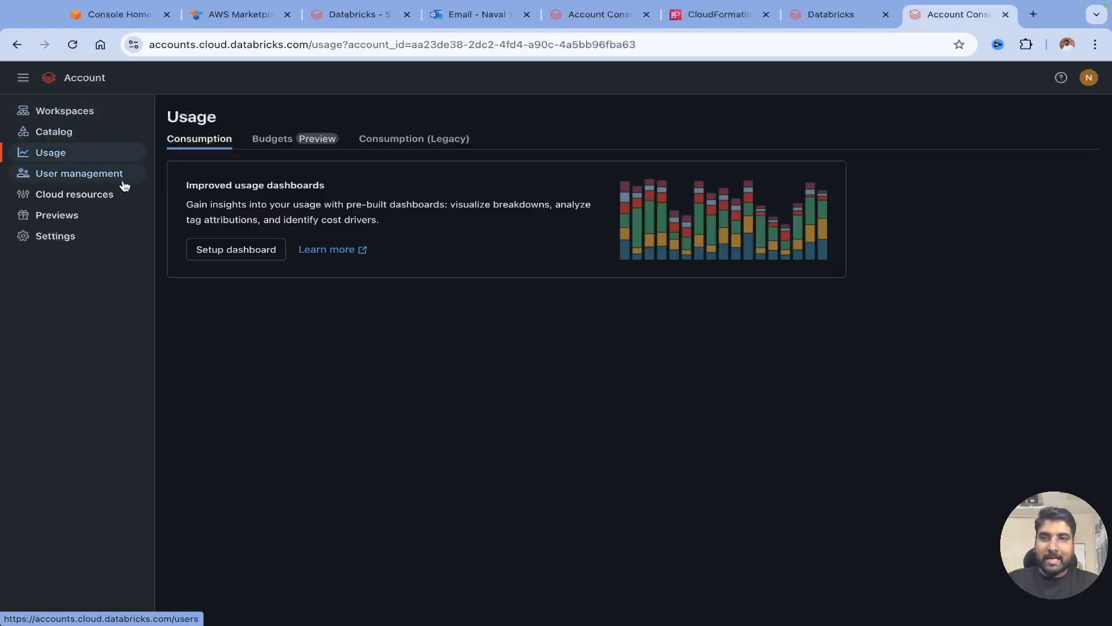
left_click(77, 178)
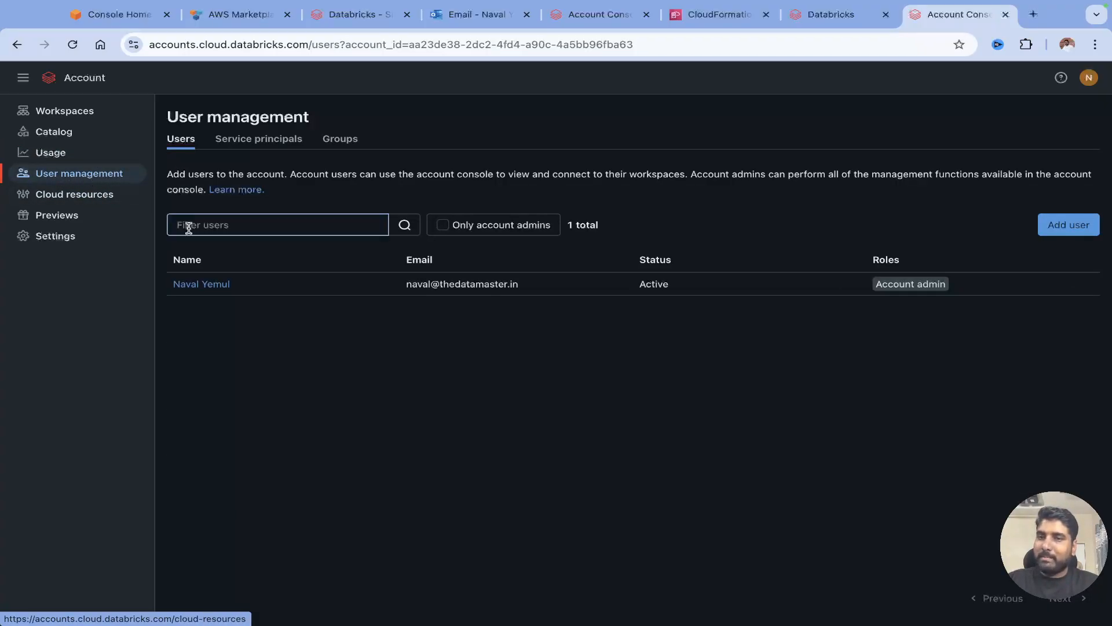
left_click_drag(203, 291, 174, 290)
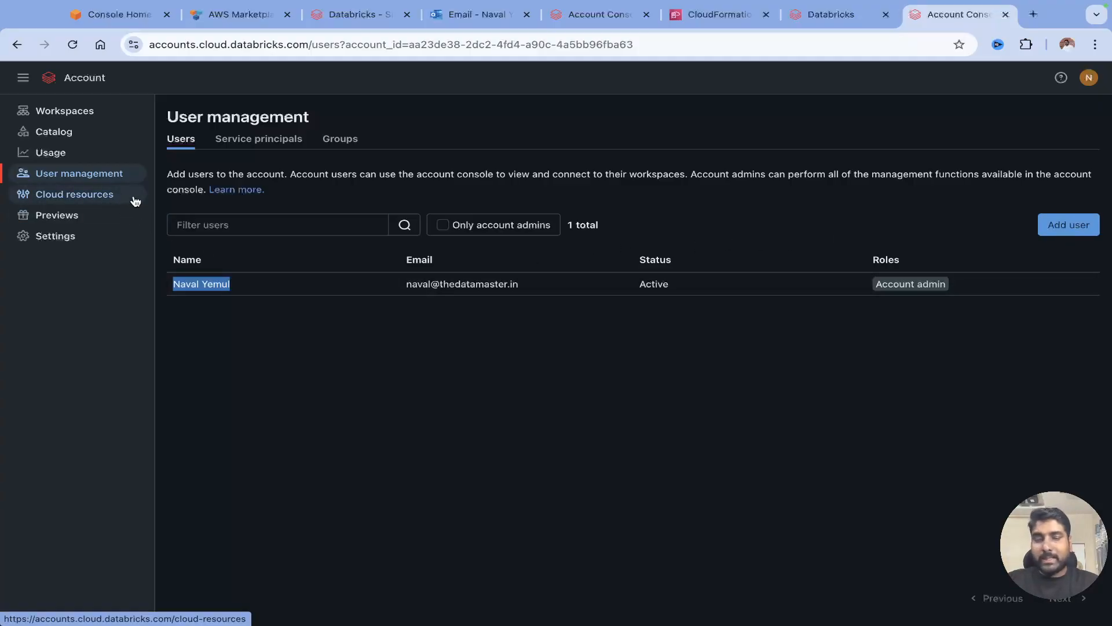
Browse the account console's Cloud resources and Previews pages, then Subscription & billing settings.
left_click(74, 201)
left_click(52, 215)
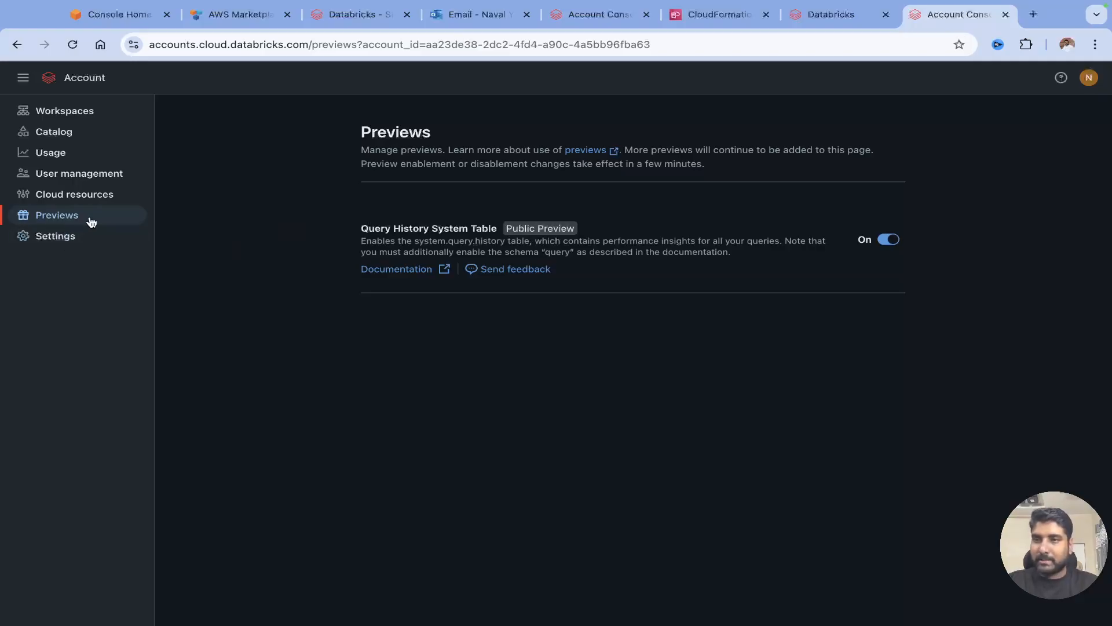
left_click(61, 238)
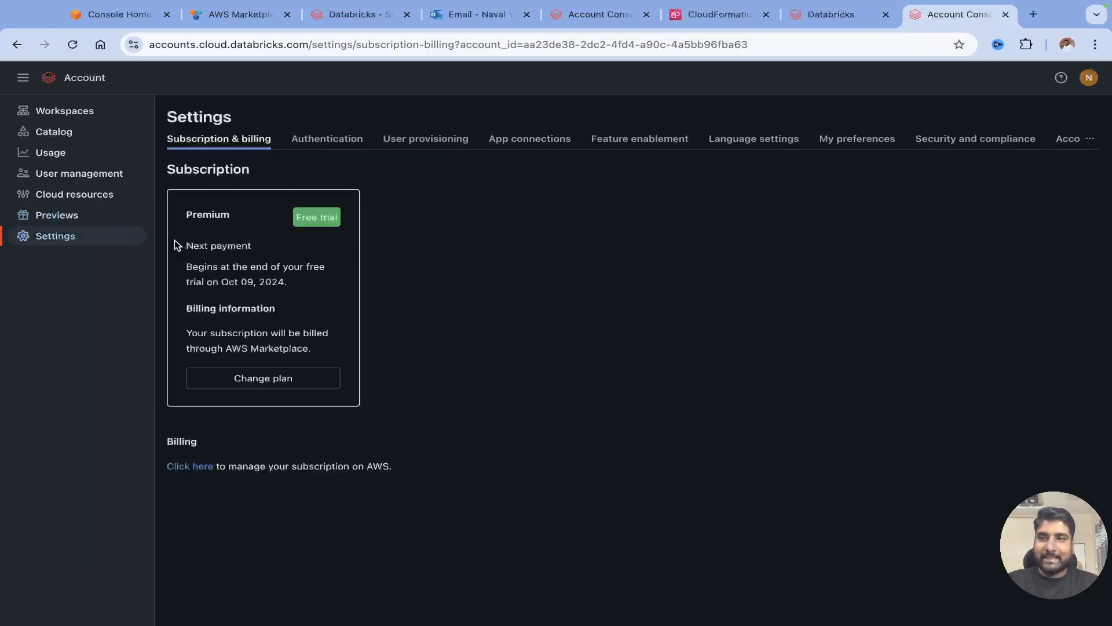
Highlight the Premium free-trial details ending Oct 09, 2024, then go back to the datamaster workspace.
left_click_drag(300, 217, 345, 224)
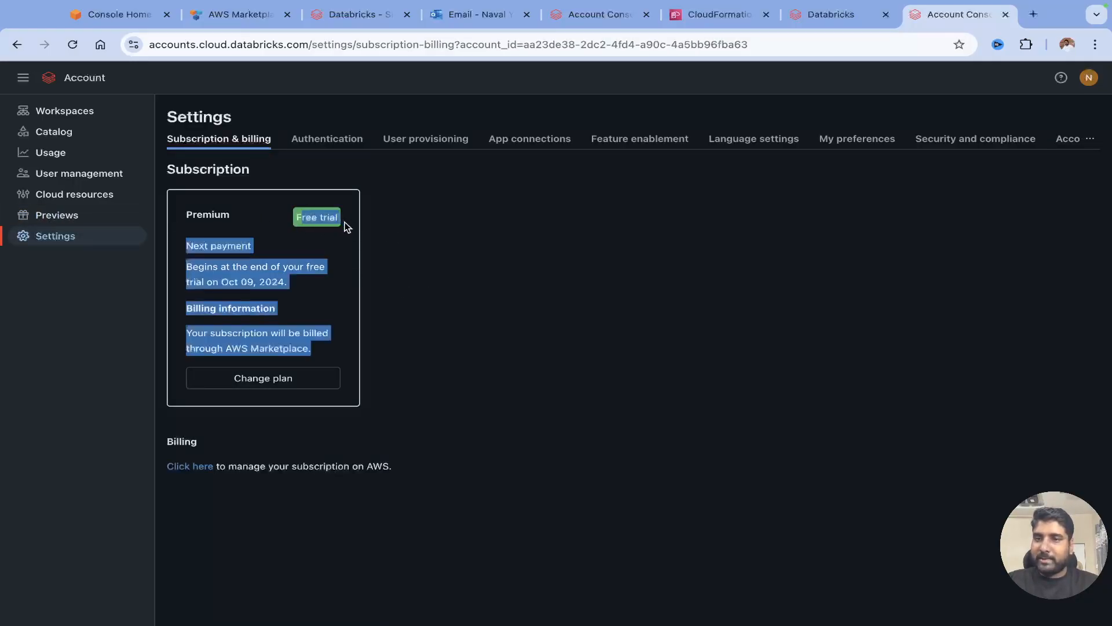
left_click(294, 238)
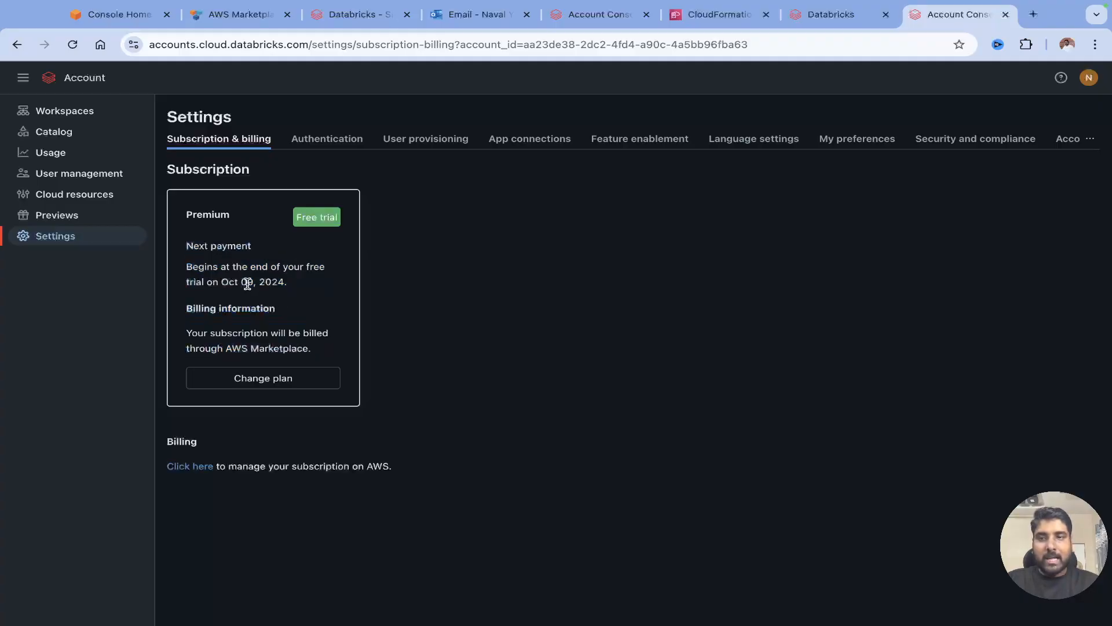
left_click_drag(228, 282, 366, 281)
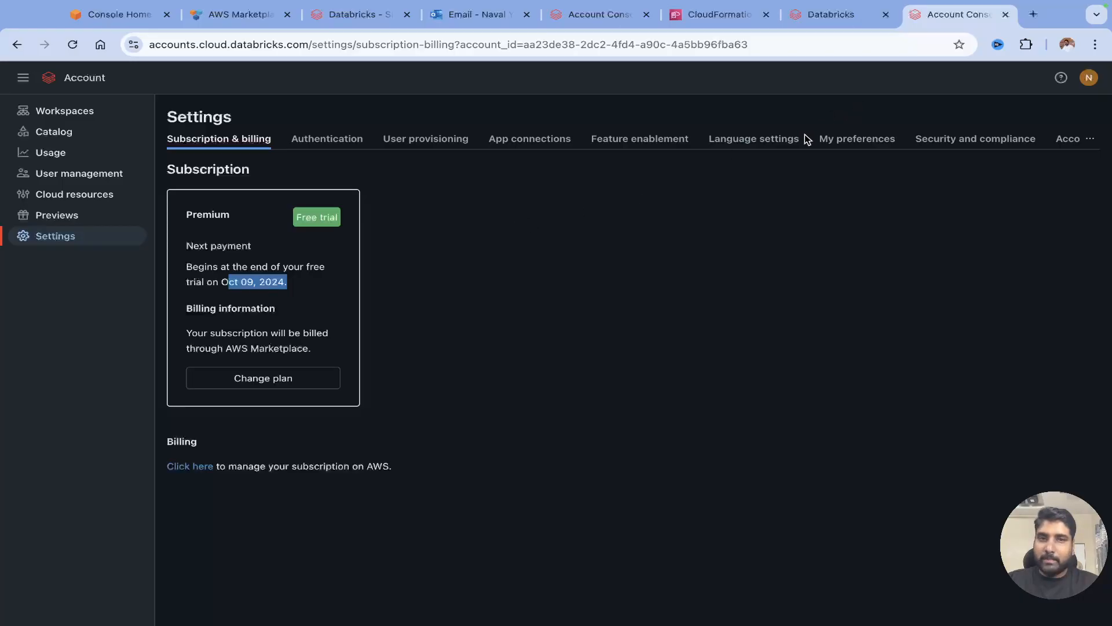
left_click(817, 15)
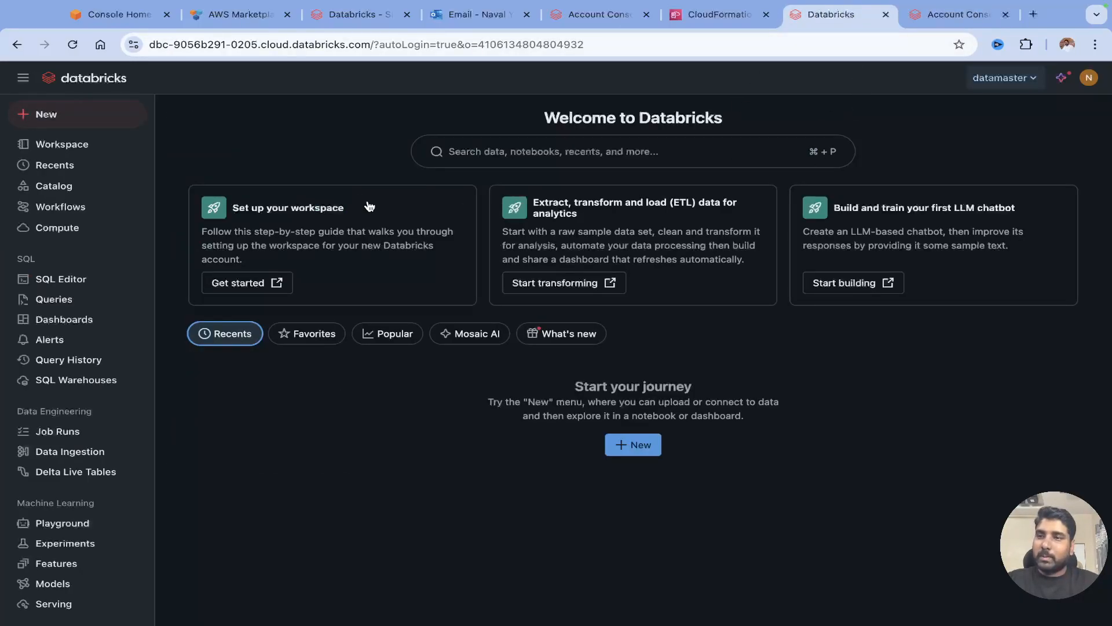